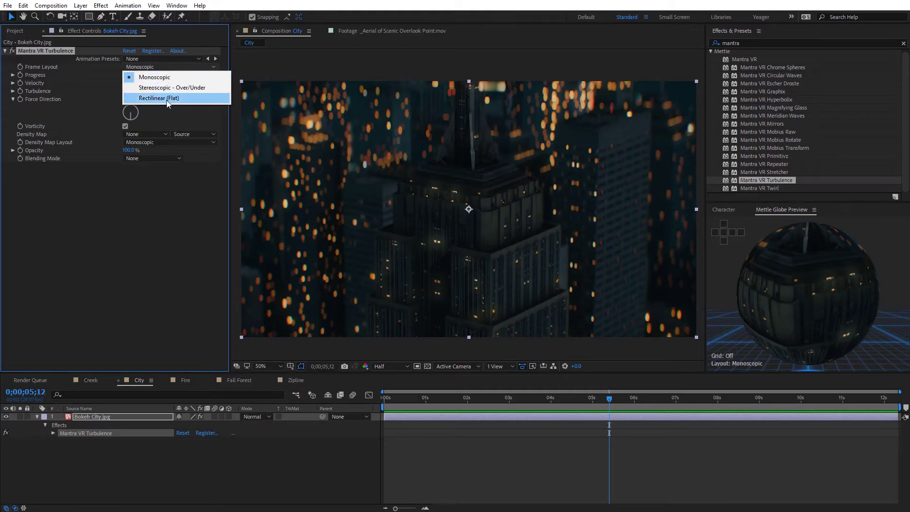
# - Set the Mantra VR Turbulence frame layout to Rectilinear (Flat) and increase its Progress
pyautogui.click(168, 98)
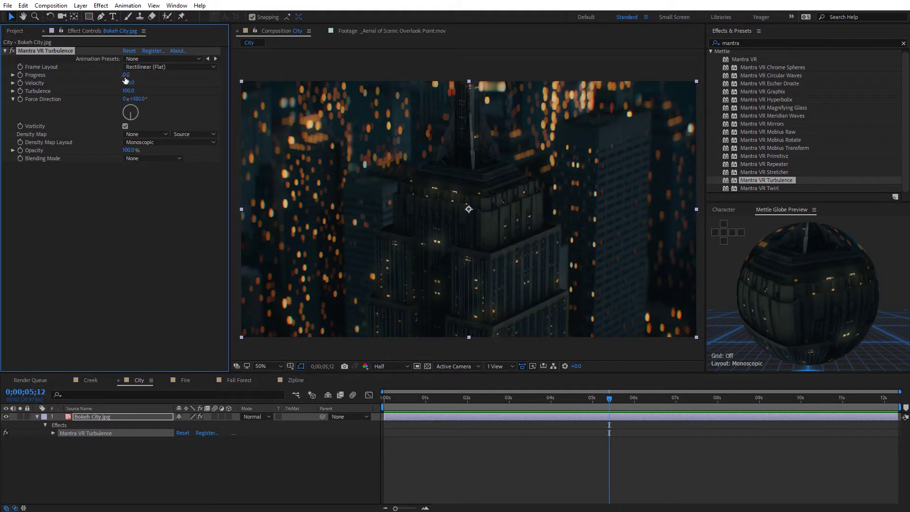
pyautogui.moveTo(124, 81); pyautogui.dragTo(132, 77)
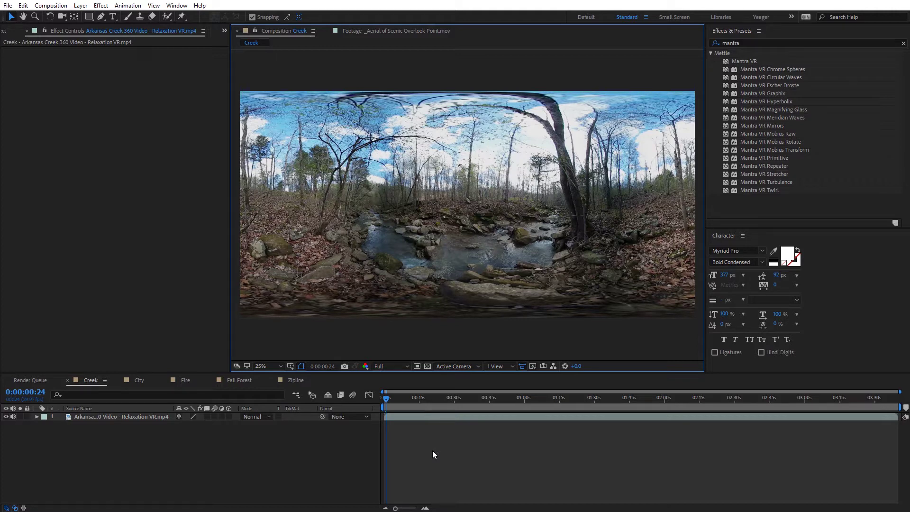
# - Open the Mettle Globe Preview for the Creek composition and place the floating preview over the composition
pyautogui.click(176, 5)
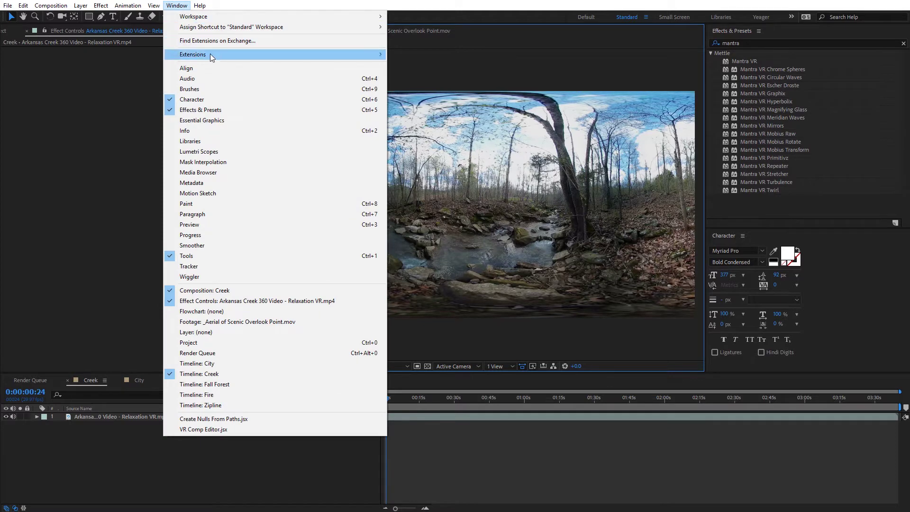
pyautogui.moveTo(210, 54)
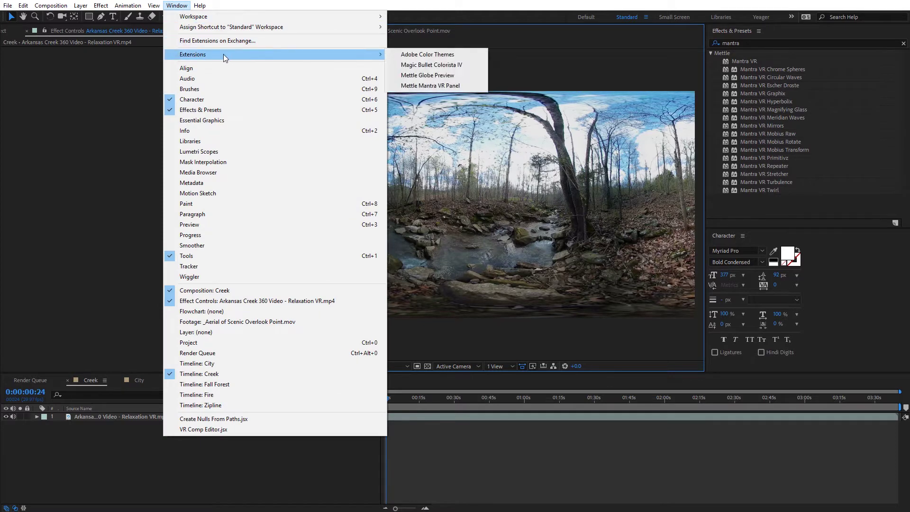
pyautogui.click(427, 75)
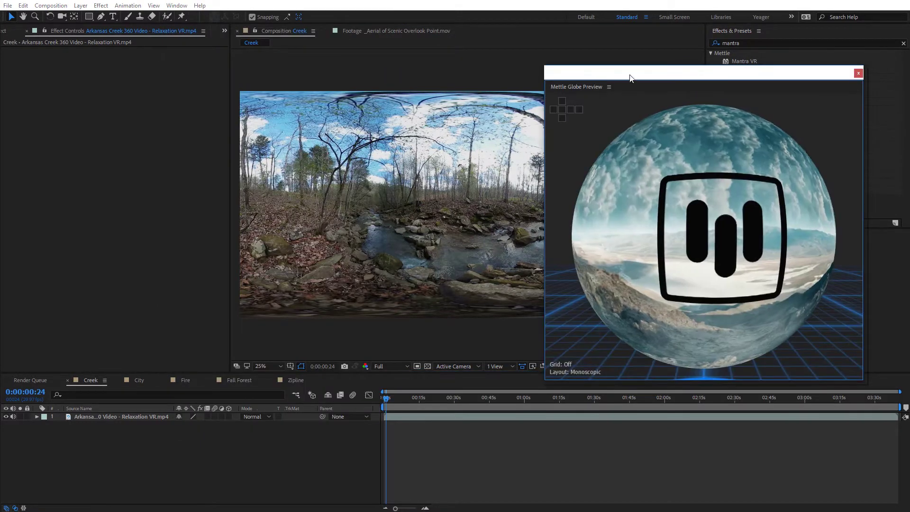
pyautogui.moveTo(633, 75); pyautogui.dragTo(415, 72)
# - Examine the 360 creek footage in the globe preview by rotating and zooming the sphere
pyautogui.click(475, 139)
pyautogui.moveTo(456, 260); pyautogui.dragTo(409, 241)
pyautogui.scroll(5, 448, 220)
pyautogui.moveTo(479, 232); pyautogui.dragTo(443, 221)
pyautogui.scroll(-10, 444, 220)
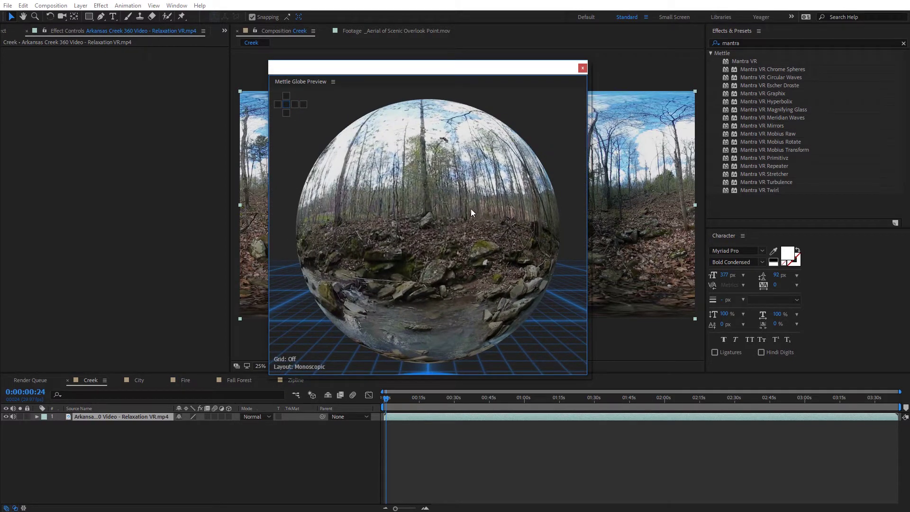
# - Try the globe preview's grid and its Over/Under layout, returning to grid off and Monoscopic
pyautogui.click(291, 359)
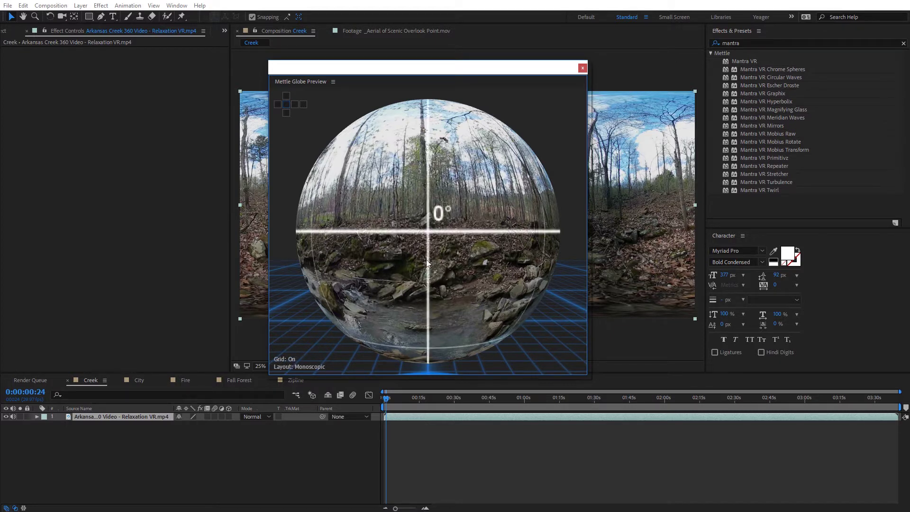
pyautogui.click(289, 358)
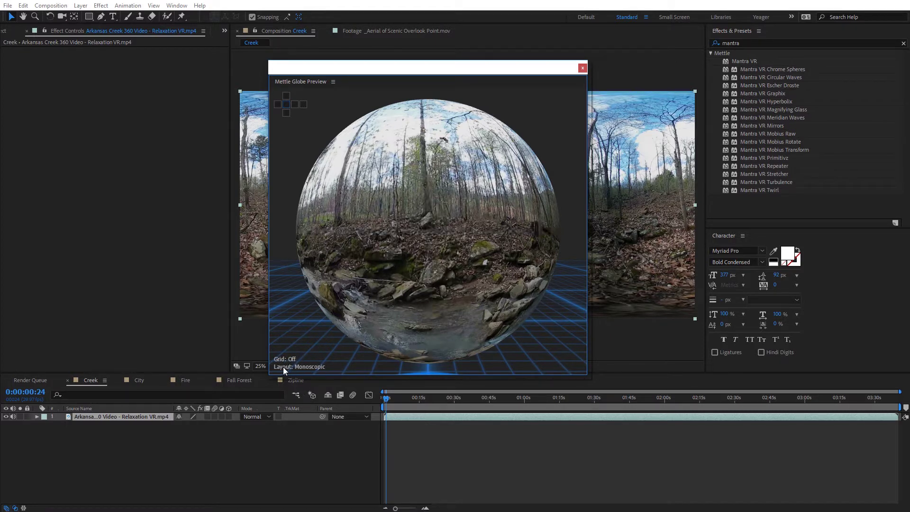
pyautogui.click(300, 366)
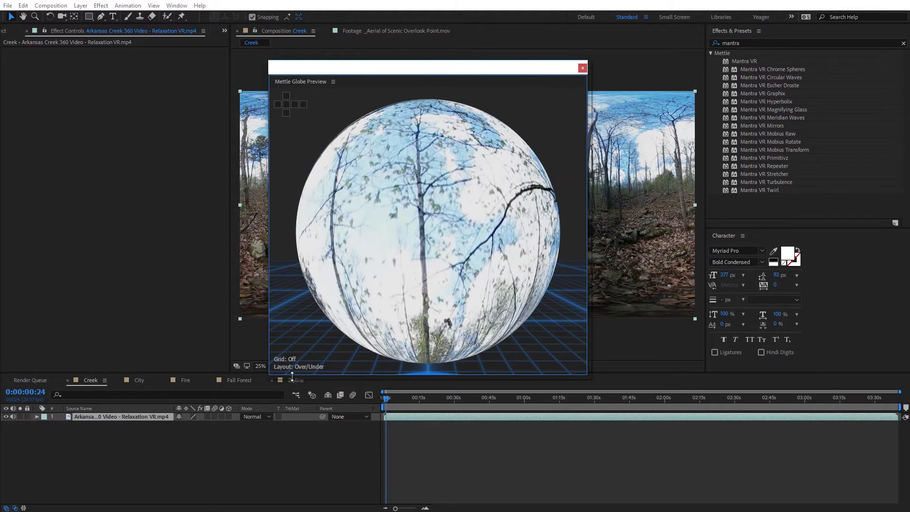
pyautogui.click(300, 367)
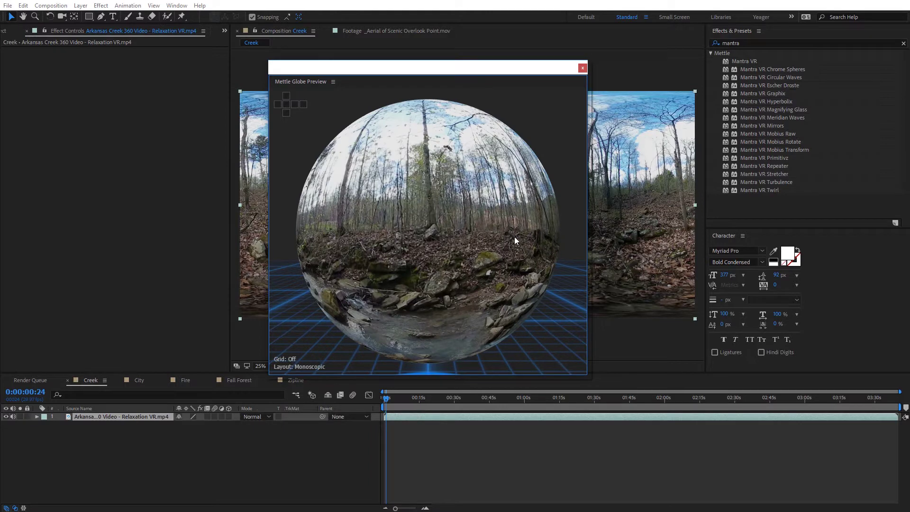
# - Dock the Mettle Globe Preview alongside the Character panel and enlarge the preview area
pyautogui.moveTo(285, 80); pyautogui.dragTo(781, 295)
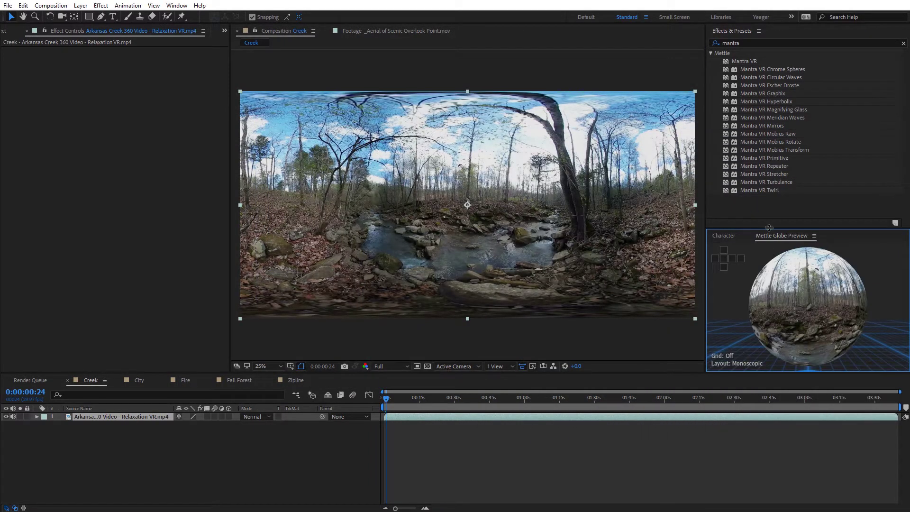
pyautogui.moveTo(768, 230); pyautogui.dragTo(768, 204)
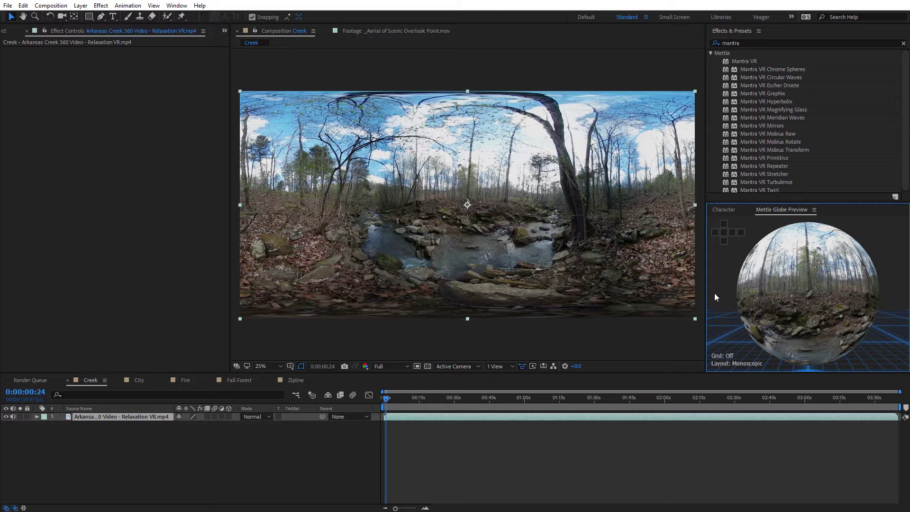
# - Open the City composition and apply the Mantra VR Turbulence effect to the Bokeh City.jpg layer
pyautogui.click(136, 380)
pyautogui.moveTo(381, 148); pyautogui.dragTo(411, 170)
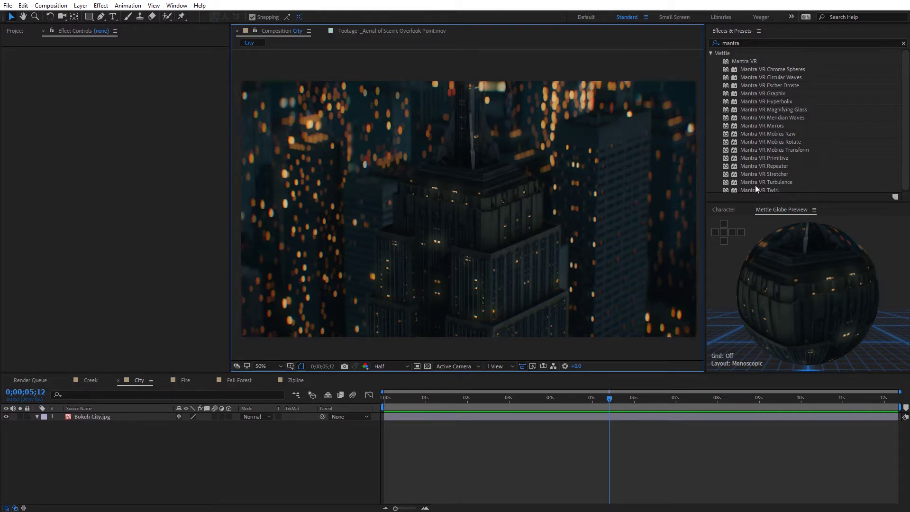
pyautogui.moveTo(904, 86); pyautogui.dragTo(905, 87)
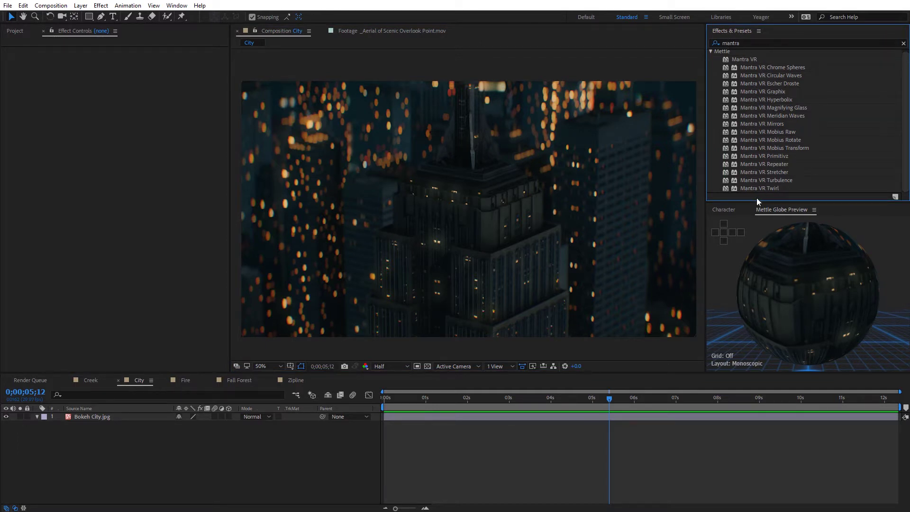
pyautogui.click(754, 181)
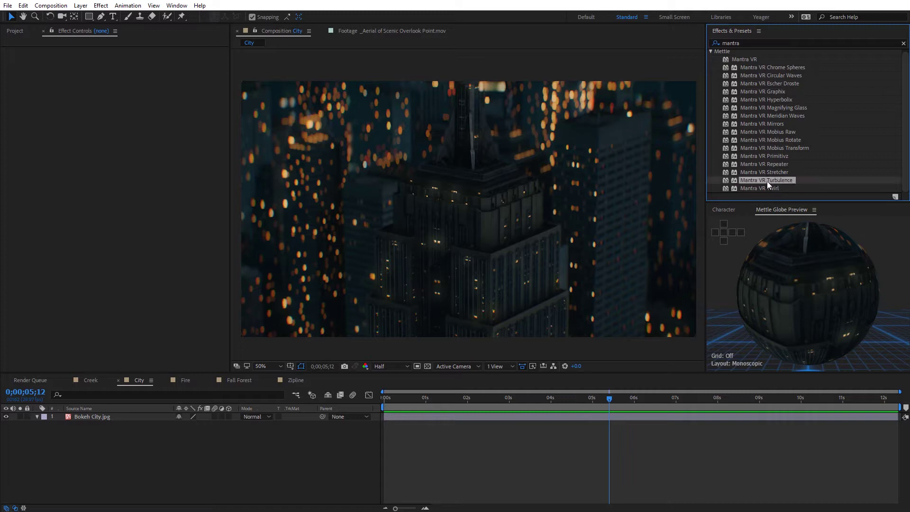
pyautogui.moveTo(766, 180); pyautogui.dragTo(568, 228)
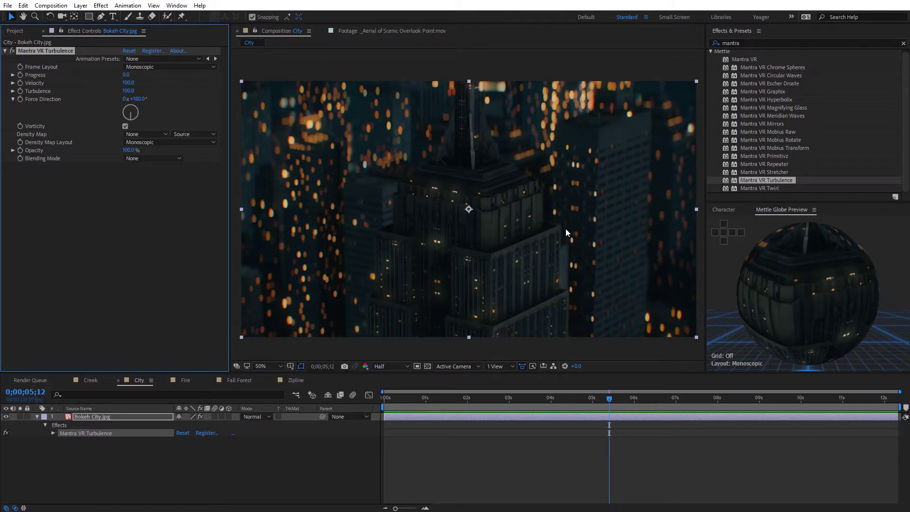
# - Try a Turbulence Progress of 17 in the Monoscopic layout and return it to 0
pyautogui.moveTo(126, 75); pyautogui.dragTo(135, 74)
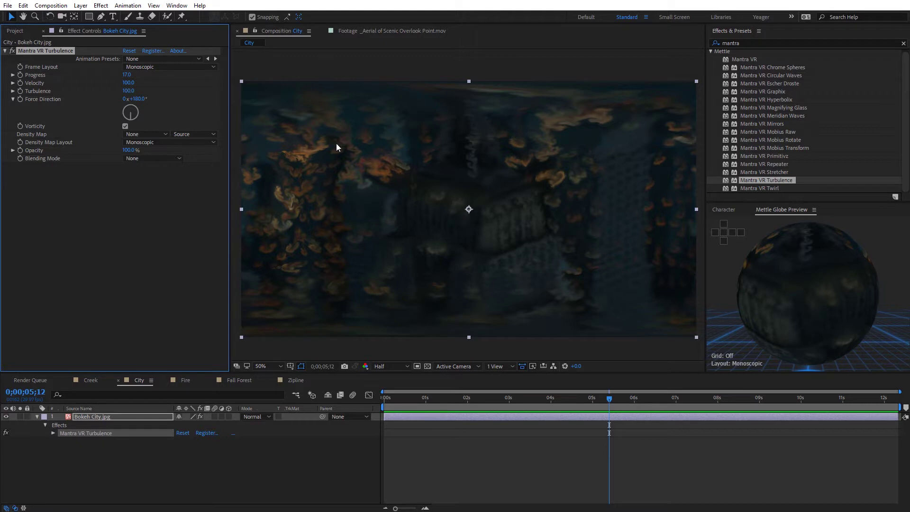
pyautogui.moveTo(126, 75); pyautogui.dragTo(114, 76)
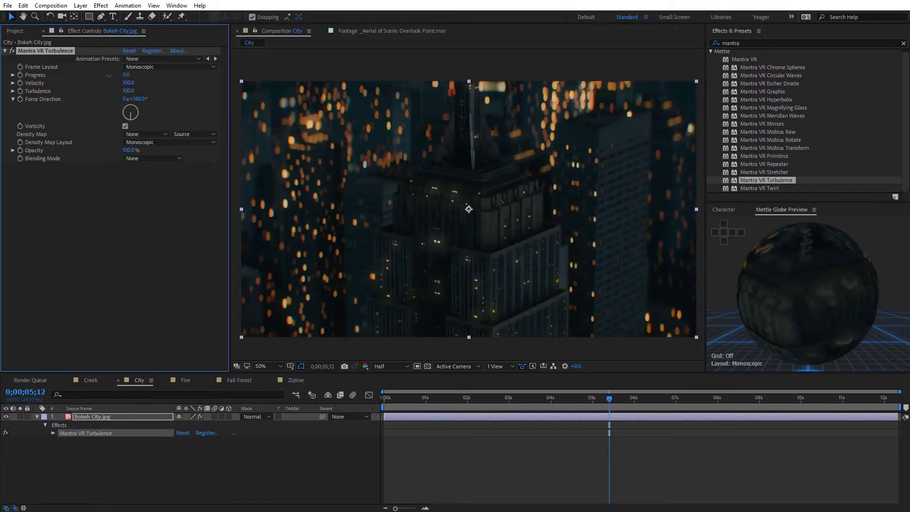
# - Set the Turbulence frame layout to Rectilinear (Flat), with Progress at 19 and Force Direction at about 220°
pyautogui.click(147, 66)
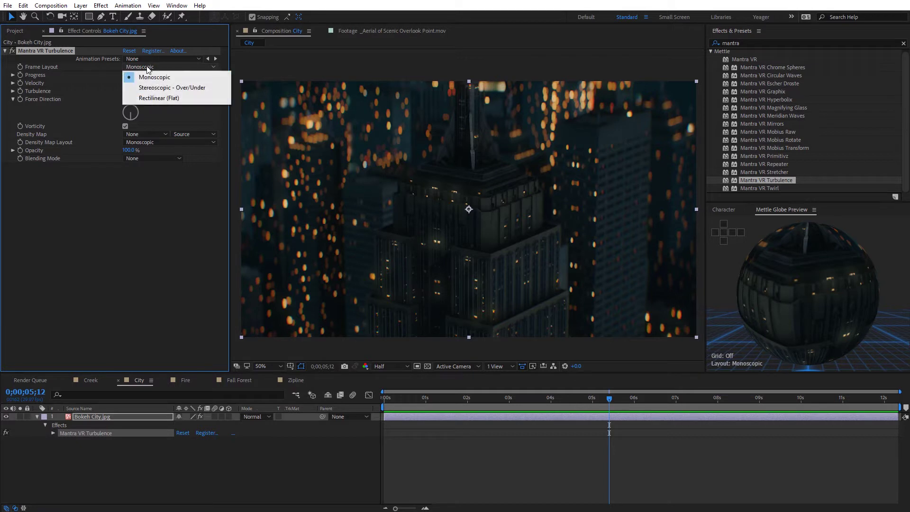
pyautogui.click(166, 99)
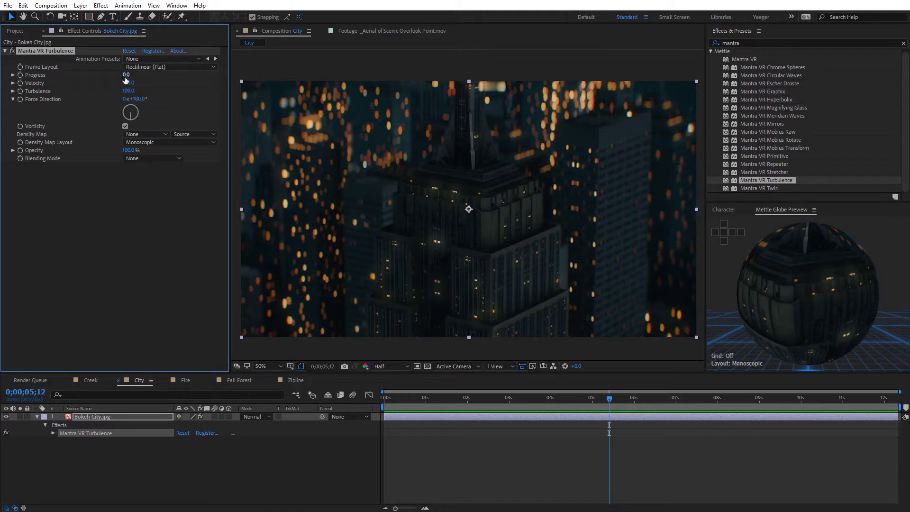
pyautogui.moveTo(126, 79); pyautogui.dragTo(135, 76)
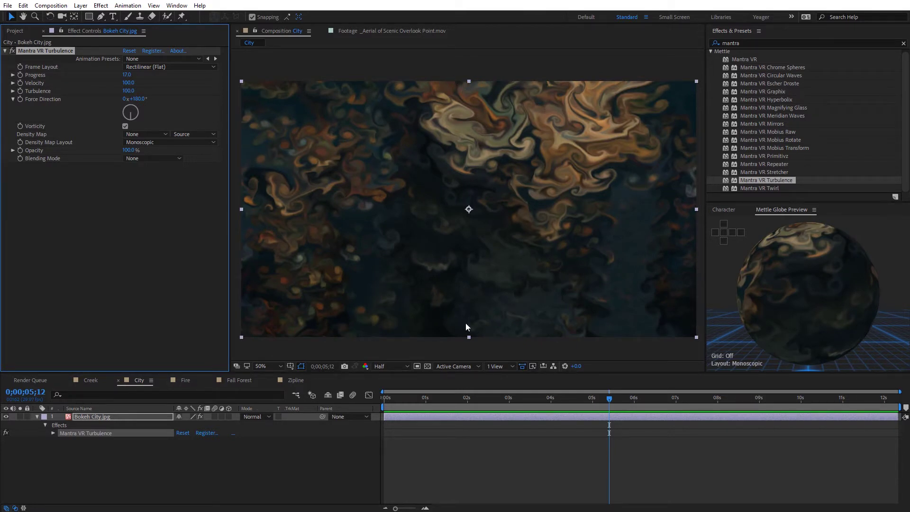
pyautogui.moveTo(134, 75); pyautogui.dragTo(164, 100)
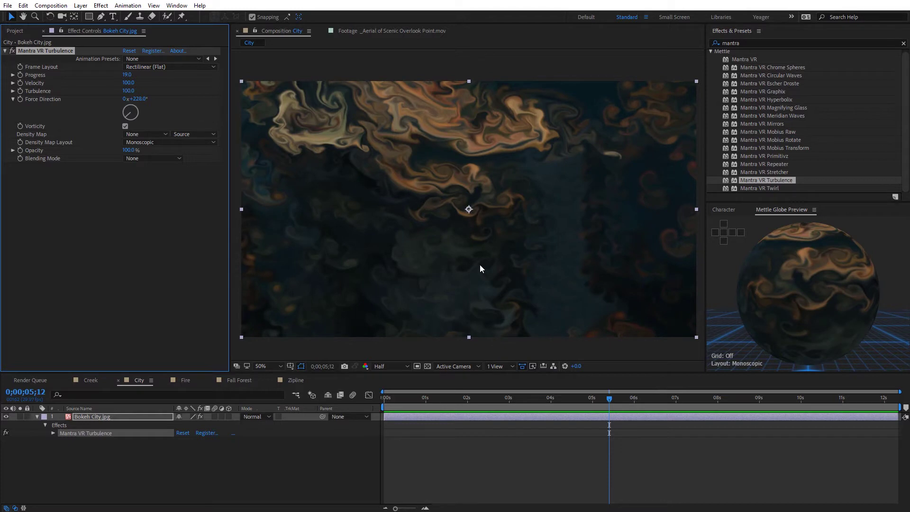
# - Open the Fire composition and apply Mantra VR Hyperbolix to the _Forest Brush Fire Burning.mov layer
pyautogui.click(184, 379)
pyautogui.press('space')
pyautogui.moveTo(767, 100); pyautogui.dragTo(568, 223)
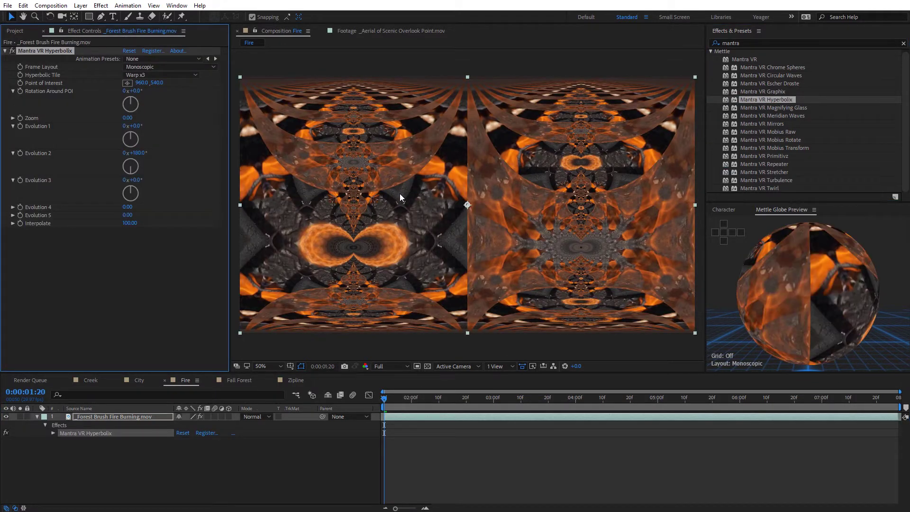
# - Set the Hyperbolix frame layout to Rectilinear (Flat) and move its point of interest to about -150, 980
pyautogui.click(158, 66)
pyautogui.click(178, 96)
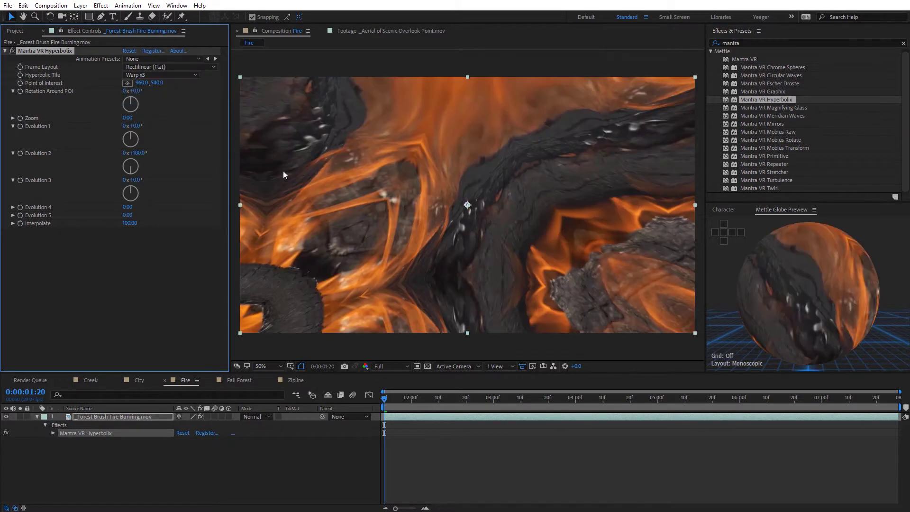
pyautogui.moveTo(465, 206); pyautogui.dragTo(206, 309)
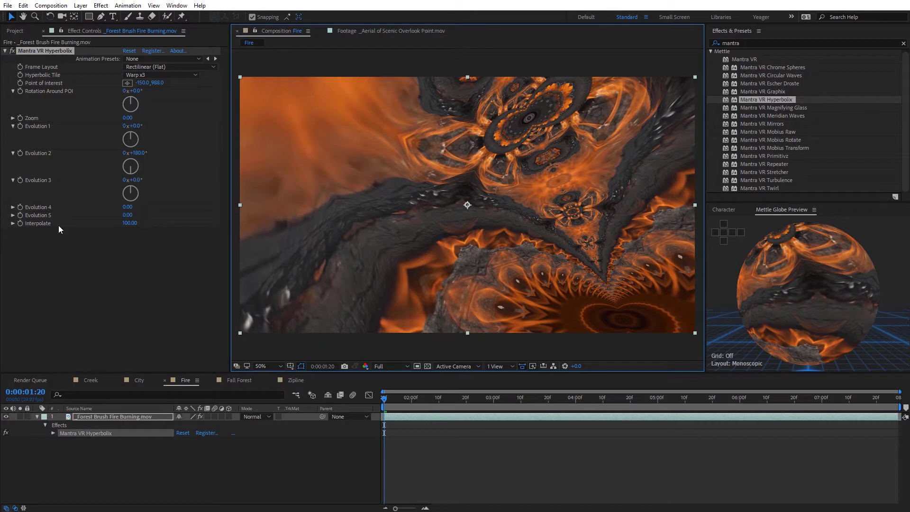
# - Keyframe the Hyperbolix Interpolate value from 100 at 0:00:01:20 to 0 at 0:00:03:00
pyautogui.moveTo(386, 399)
pyautogui.mouseDown()
pyautogui.moveTo(434, 399)
pyautogui.moveTo(384, 399)
pyautogui.mouseUp()
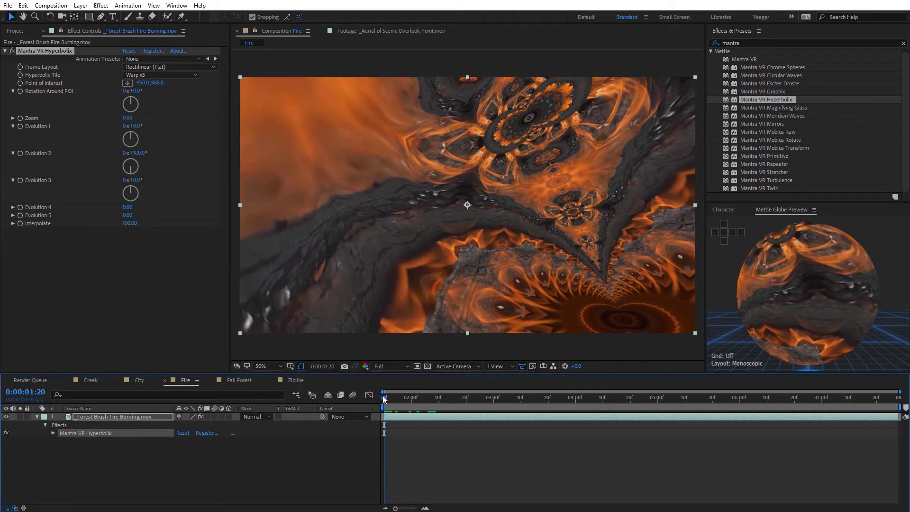
pyautogui.click(20, 224)
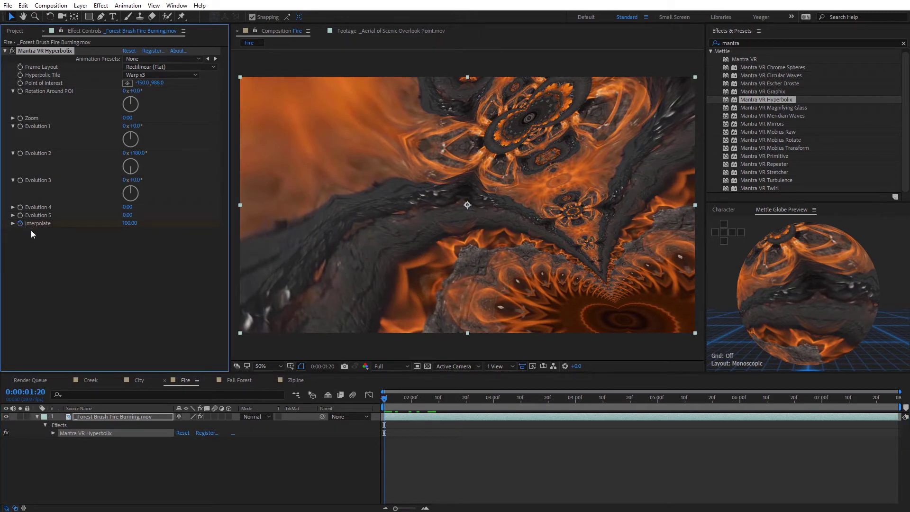
pyautogui.moveTo(391, 399); pyautogui.dragTo(493, 419)
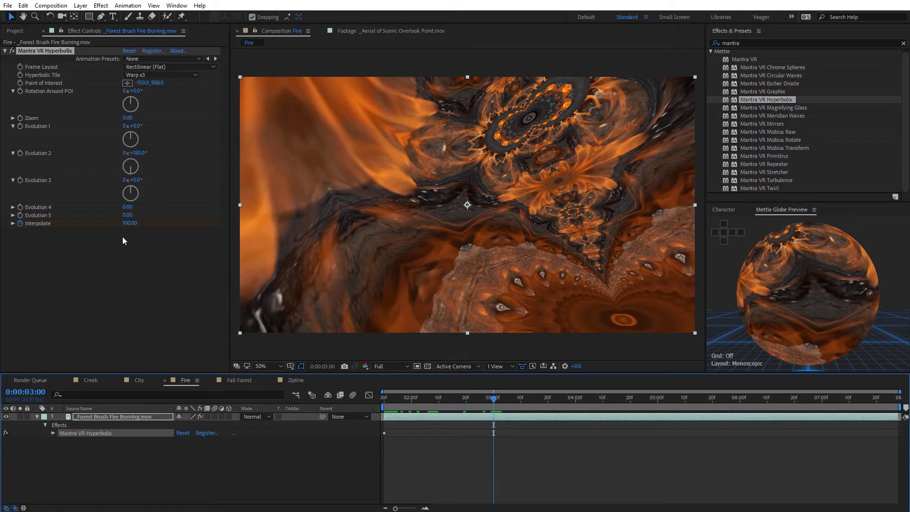
pyautogui.moveTo(129, 222); pyautogui.dragTo(86, 223)
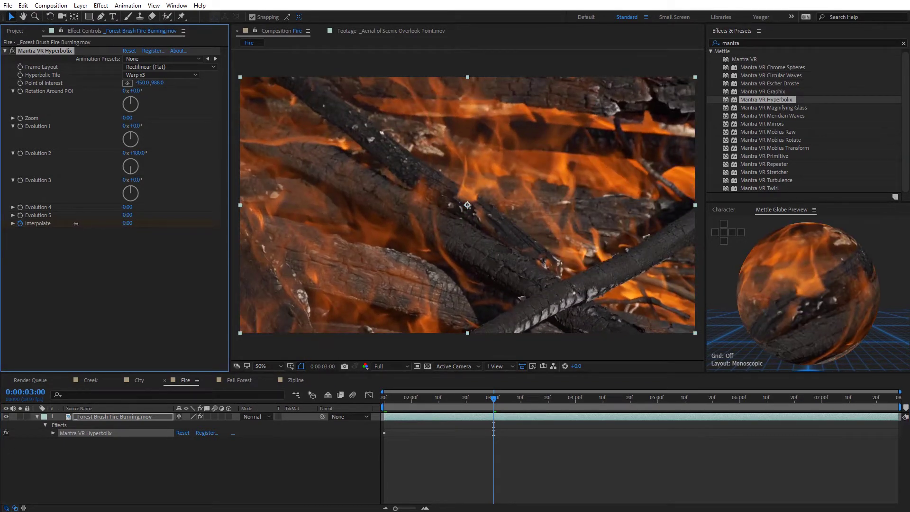
# - Ease the final Interpolate keyframe with the speed graph and move it to about 0:00:04:00
pyautogui.click(471, 418)
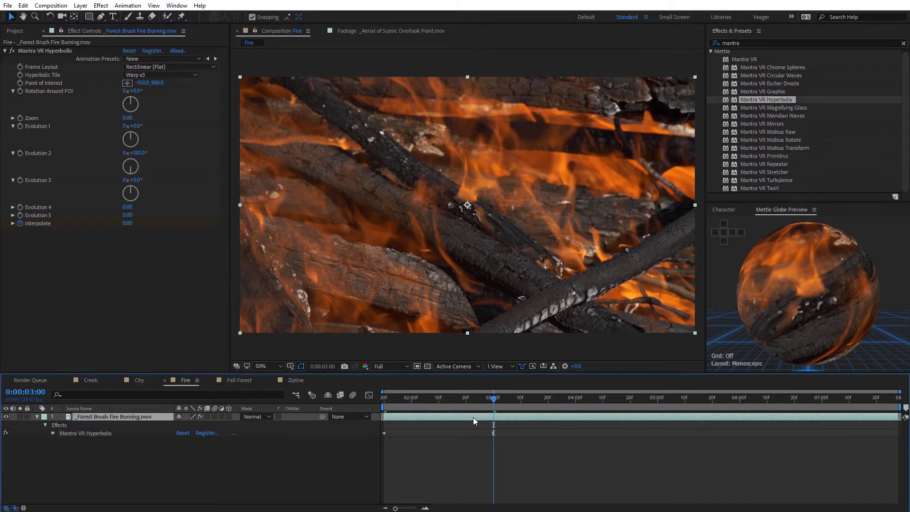
pyautogui.press('u')
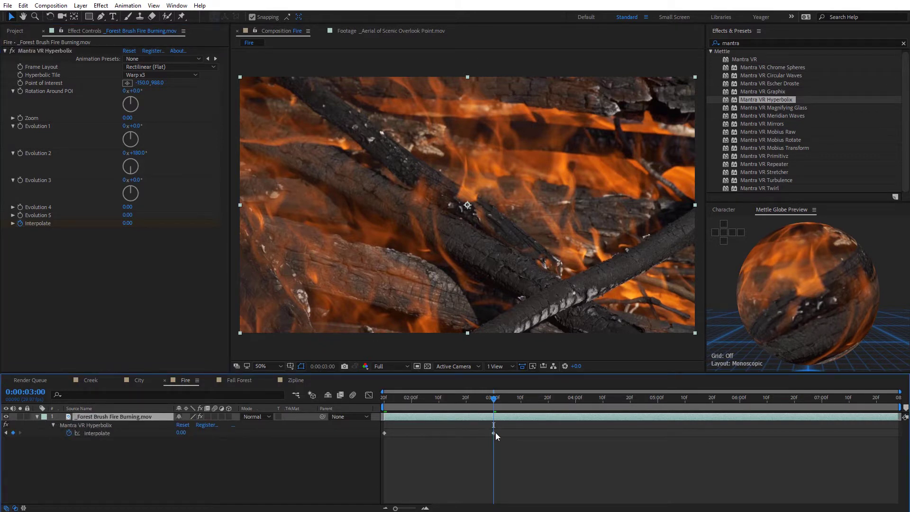
pyautogui.click(493, 433)
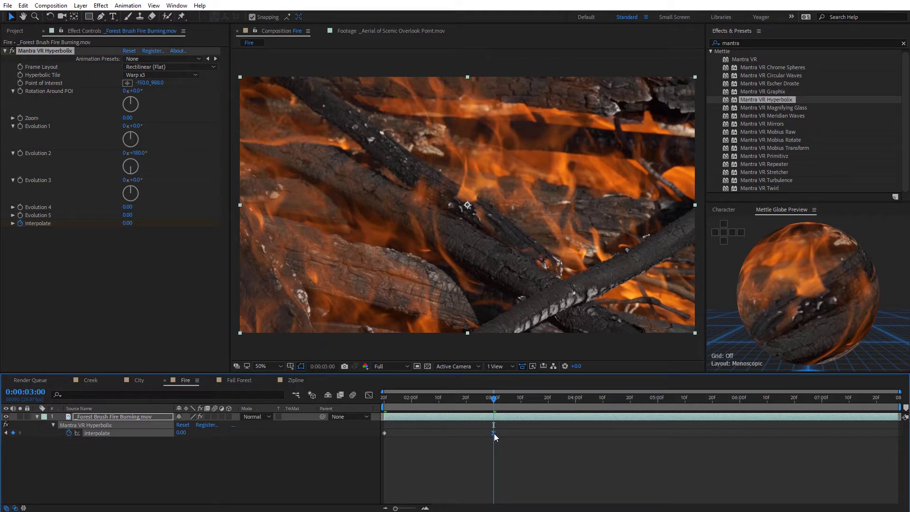
pyautogui.click(368, 396)
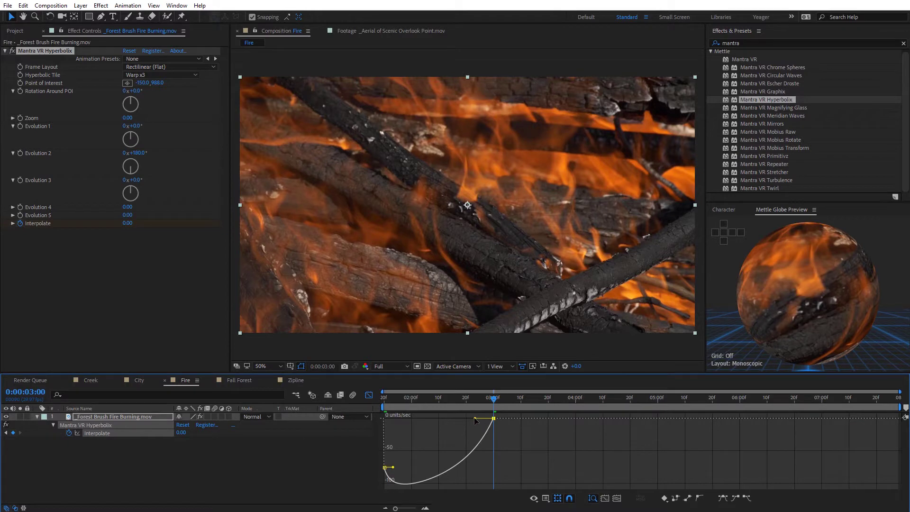
pyautogui.moveTo(469, 421); pyautogui.dragTo(576, 434)
pyautogui.click(369, 395)
# - End the work area at about 0:00:04:15 and preview the animated fire effect
pyautogui.moveTo(495, 399); pyautogui.dragTo(616, 404)
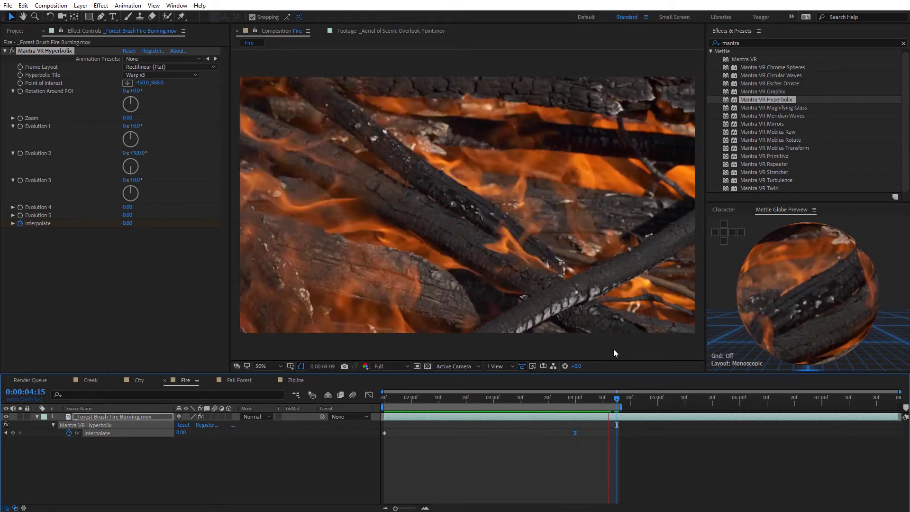
pyautogui.moveTo(552, 397); pyautogui.dragTo(398, 403)
# - Replace the Hyperbolix effect on the fire layer with Mantra VR Escher Droste
pyautogui.click(45, 53)
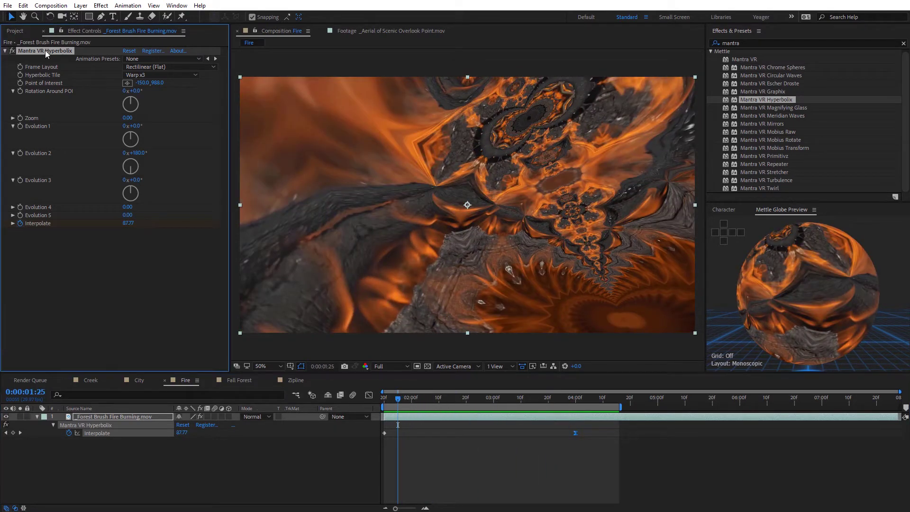
pyautogui.press('Delete')
pyautogui.moveTo(774, 84); pyautogui.dragTo(575, 220)
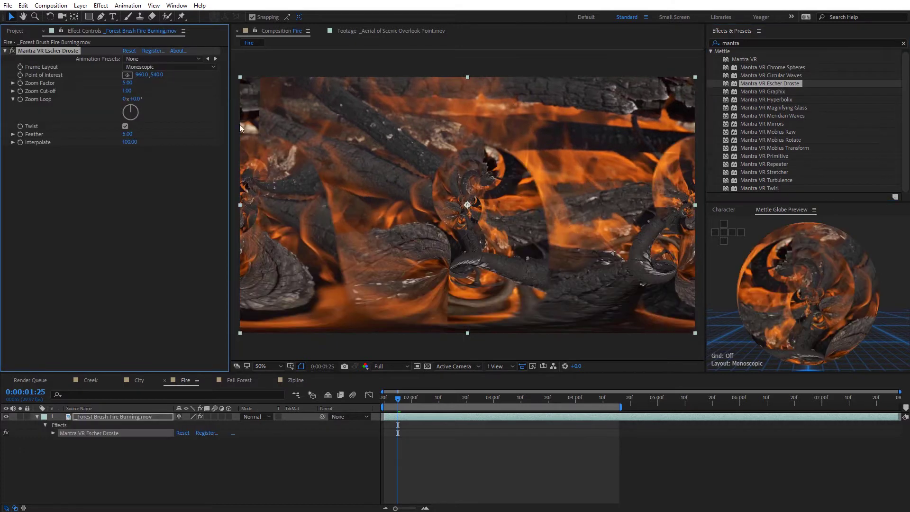
# - Set the Escher Droste frame layout to Rectilinear (Flat) and move its point of interest to about 954, 534
pyautogui.click(147, 67)
pyautogui.click(167, 98)
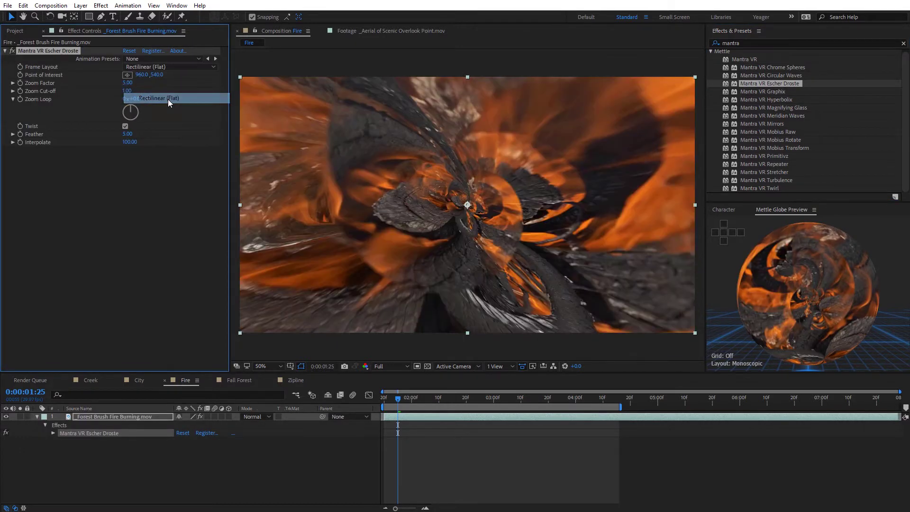
pyautogui.moveTo(468, 206)
pyautogui.mouseDown()
pyautogui.moveTo(514, 208)
pyautogui.moveTo(461, 186)
pyautogui.moveTo(393, 194)
pyautogui.moveTo(405, 214)
pyautogui.moveTo(473, 168)
pyautogui.moveTo(556, 205)
pyautogui.moveTo(530, 218)
pyautogui.moveTo(480, 168)
pyautogui.moveTo(439, 205)
pyautogui.moveTo(466, 203)
pyautogui.mouseUp()
# - Keyframe the Escher Droste Zoom Loop from about 4° at 0:00:01:20 to about 1x+95° at 0:00:04:00
pyautogui.moveTo(398, 398); pyautogui.dragTo(384, 400)
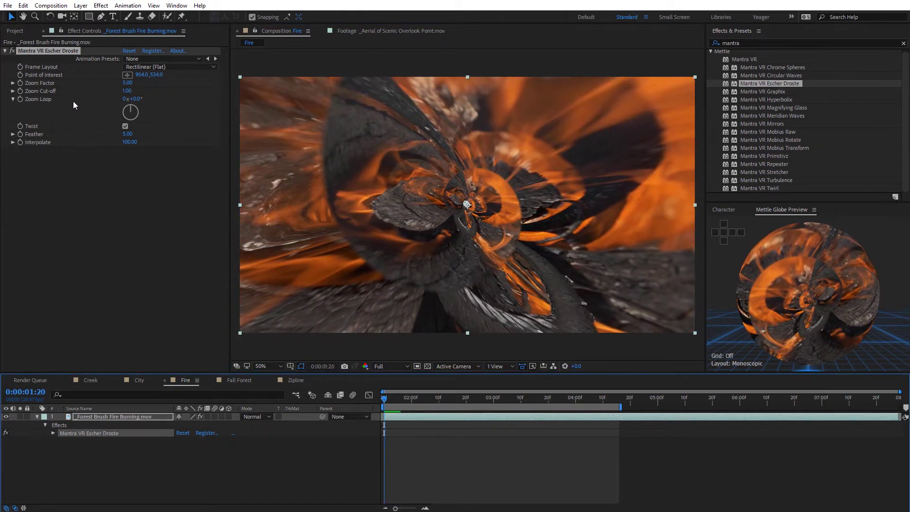
pyautogui.moveTo(137, 104); pyautogui.dragTo(141, 104)
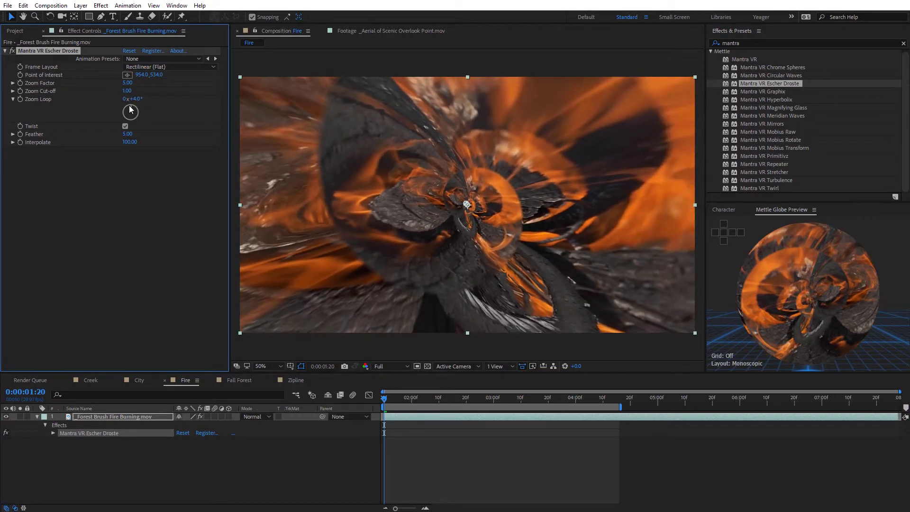
pyautogui.click(21, 99)
pyautogui.moveTo(384, 398); pyautogui.dragTo(576, 431)
pyautogui.moveTo(135, 99); pyautogui.dragTo(284, 100)
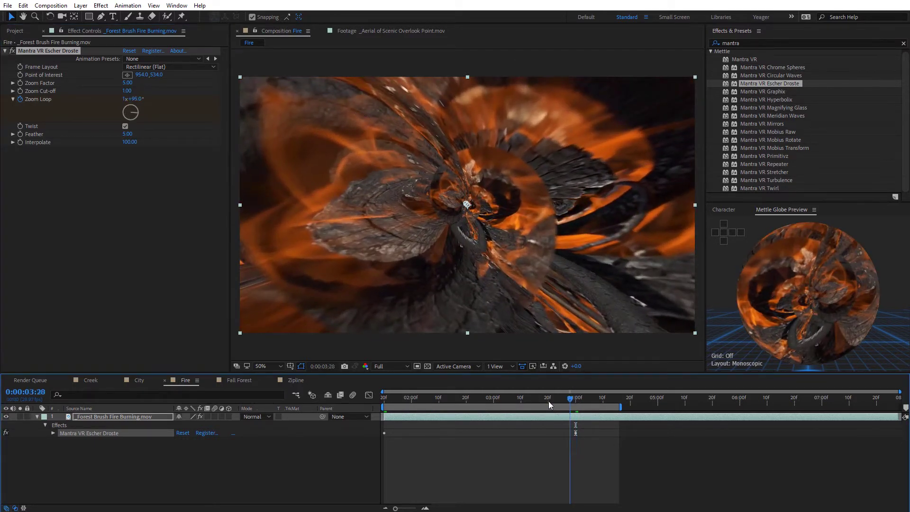
# - Keyframe the Escher Droste Interpolate value from 100 at 0:00:01:20 to 0 at 0:00:04:00
pyautogui.press('Home')
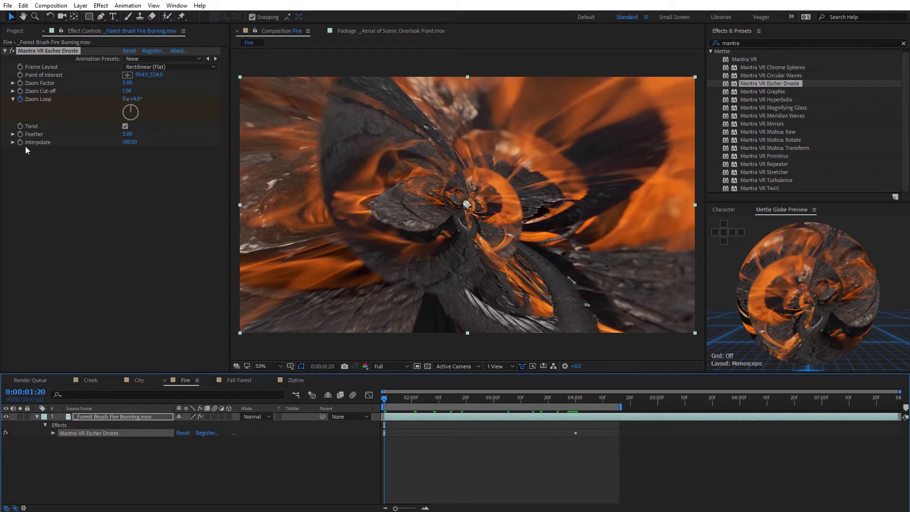
pyautogui.click(20, 142)
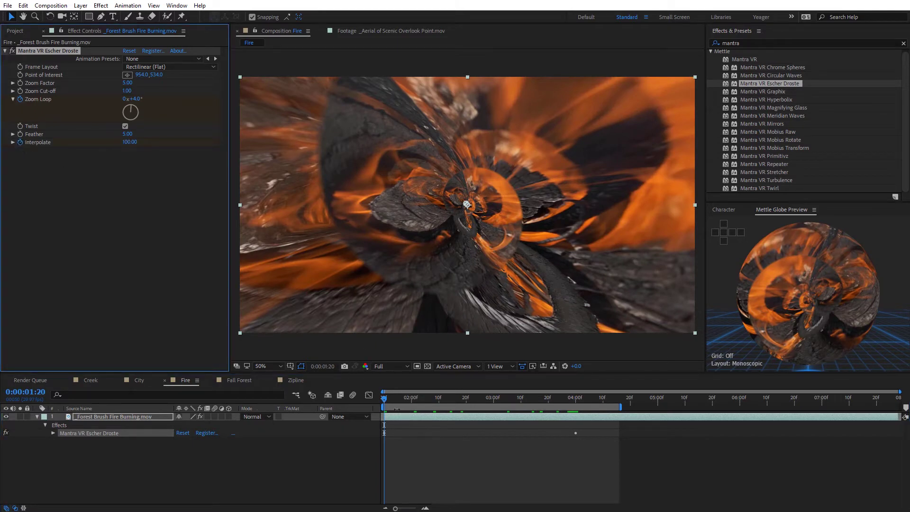
pyautogui.moveTo(384, 399); pyautogui.dragTo(575, 455)
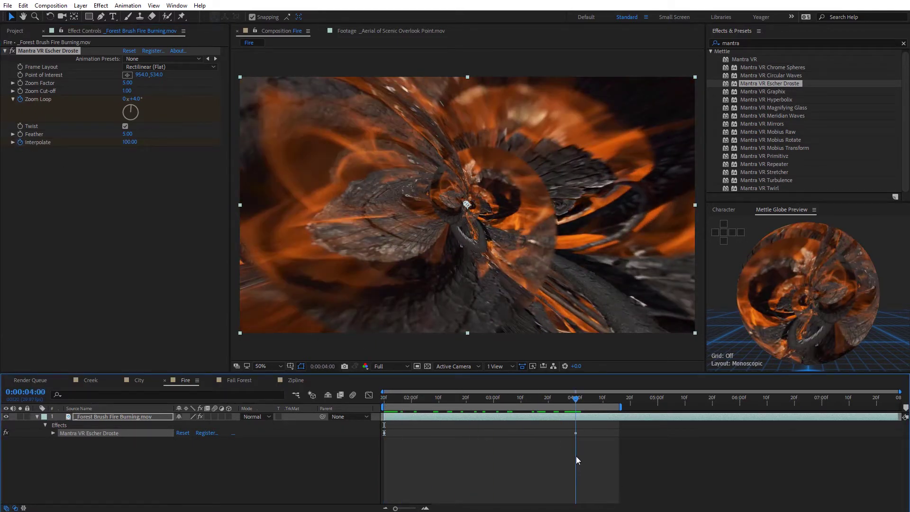
pyautogui.click(130, 142)
pyautogui.write('0')
pyautogui.press('Return')
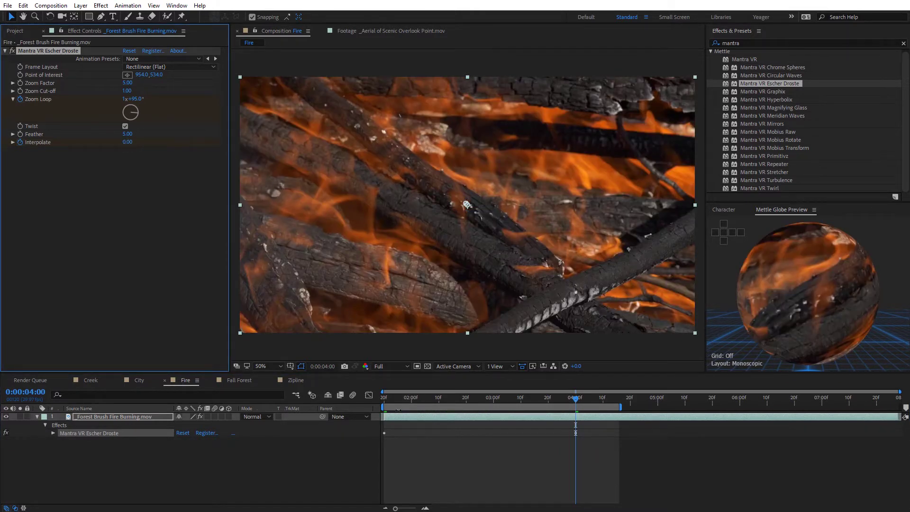
# - Ease into the final Escher Droste Interpolate keyframe with the speed graph and preview the animation
pyautogui.click(590, 416)
pyautogui.press('u')
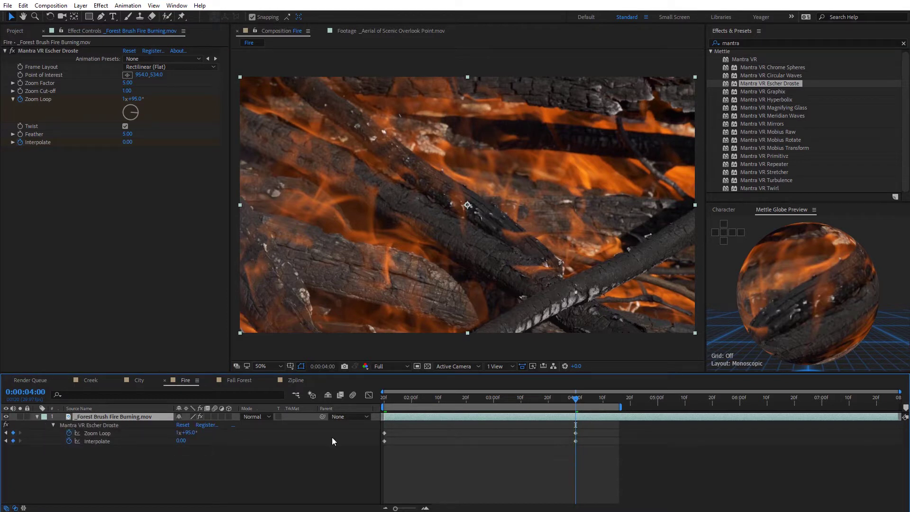
pyautogui.click(575, 442)
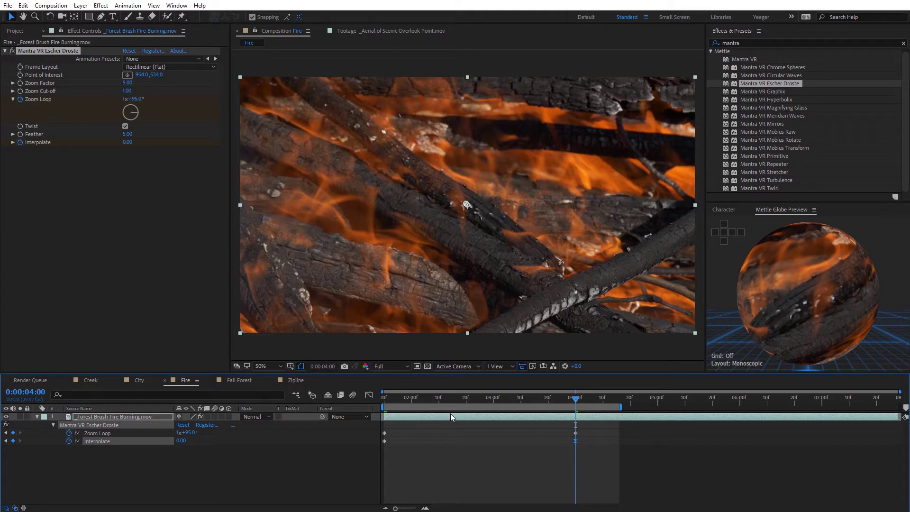
pyautogui.click(368, 395)
pyautogui.moveTo(544, 419); pyautogui.dragTo(500, 420)
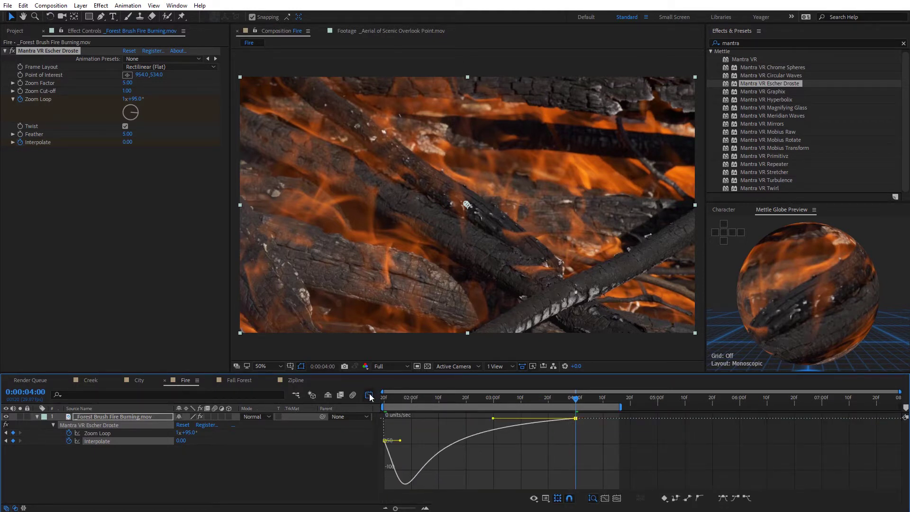
pyautogui.click(369, 395)
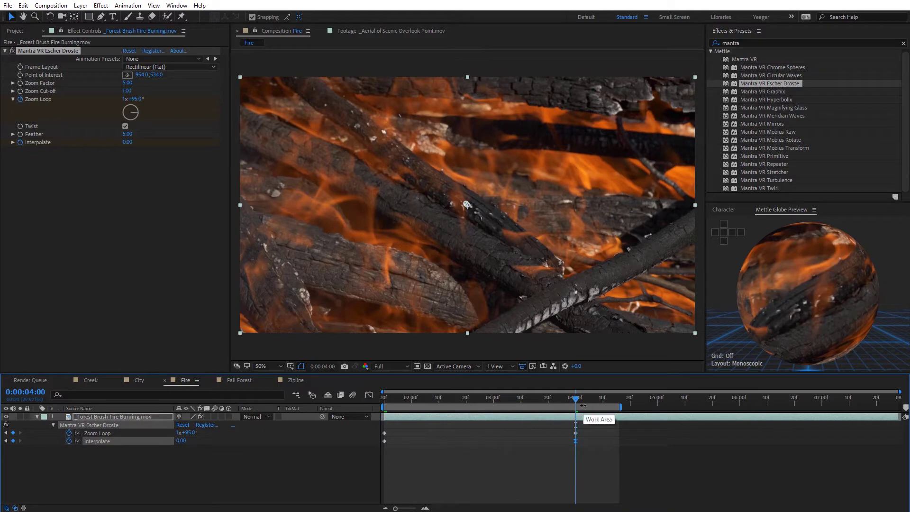
pyautogui.press('space')
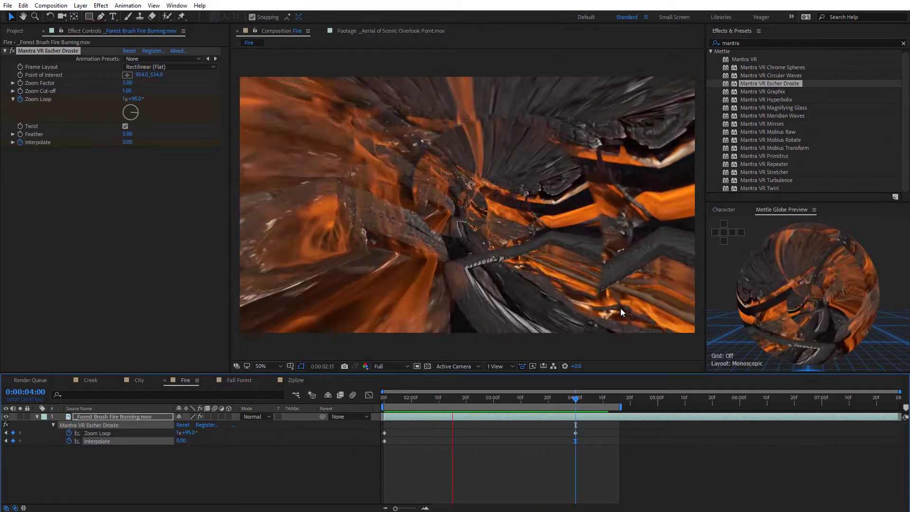
pyautogui.press('space')
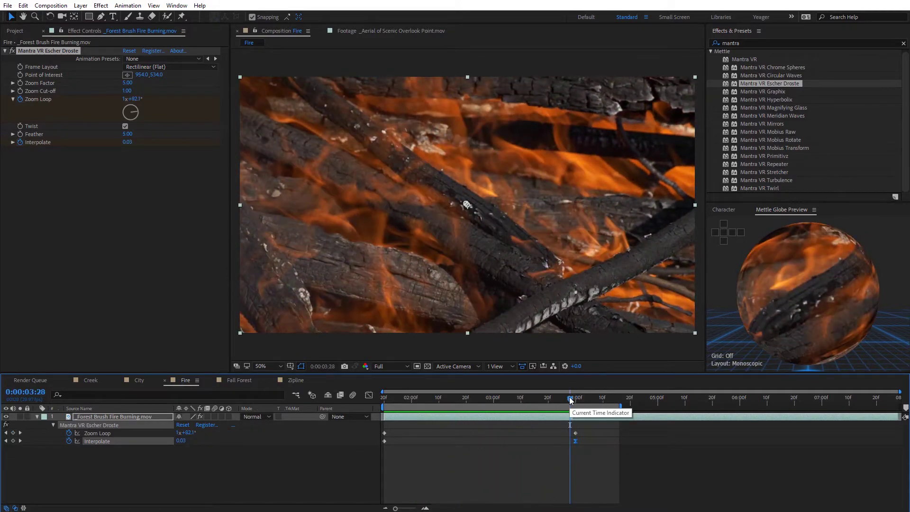
# - Replace the Escher Droste effect on the fire layer with Mantra VR Chrome Spheres
pyautogui.click(56, 52)
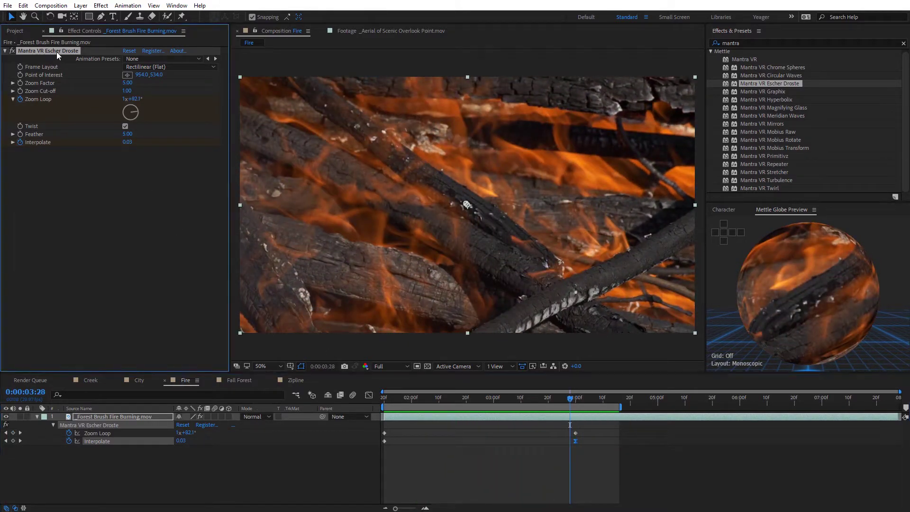
pyautogui.press('Delete')
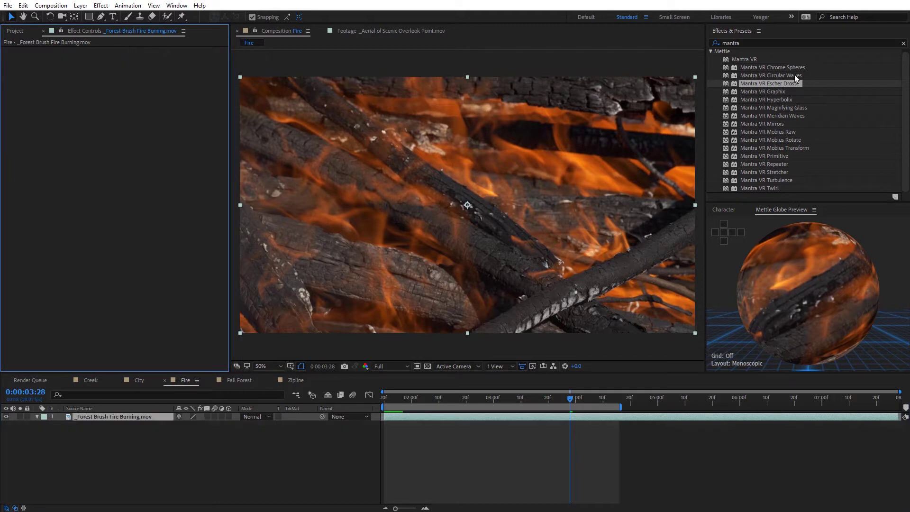
pyautogui.moveTo(784, 72); pyautogui.dragTo(602, 212)
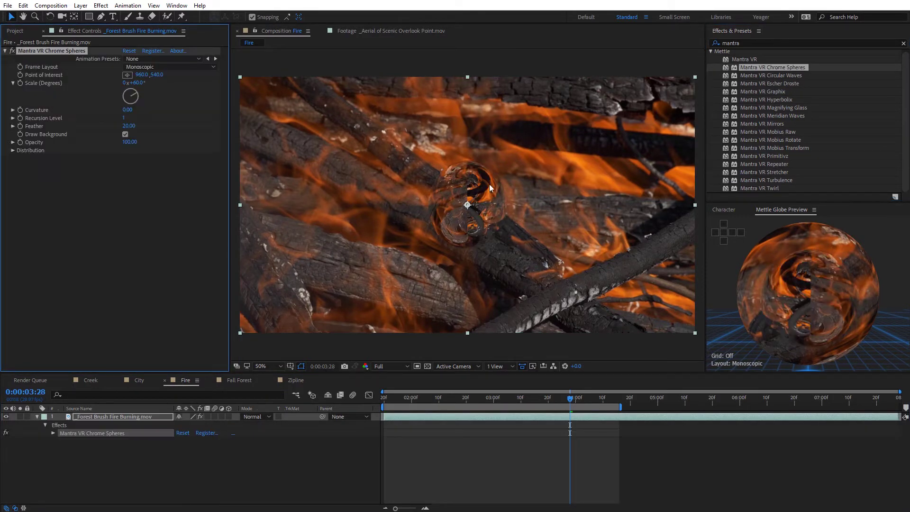
pyautogui.press('.')
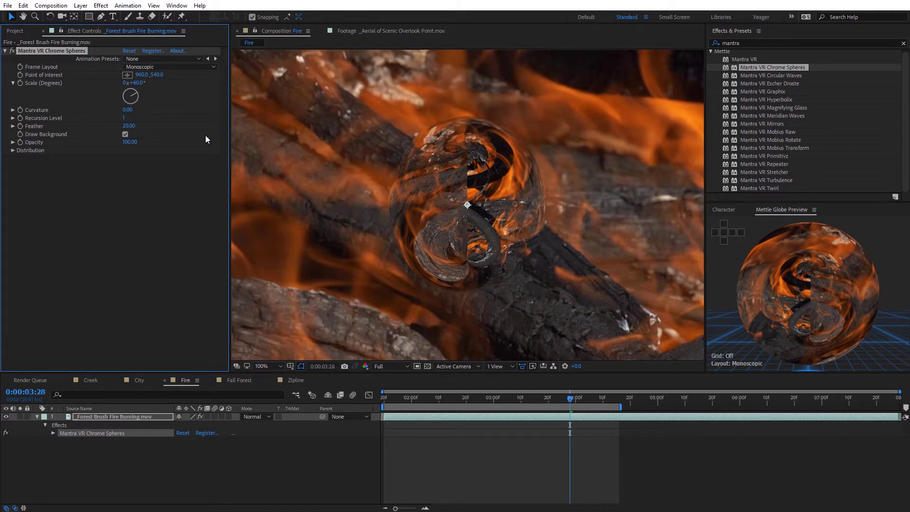
# - Set the Chrome Spheres frame layout to Rectilinear (Flat) and inspect the sphere over the fire
pyautogui.click(150, 66)
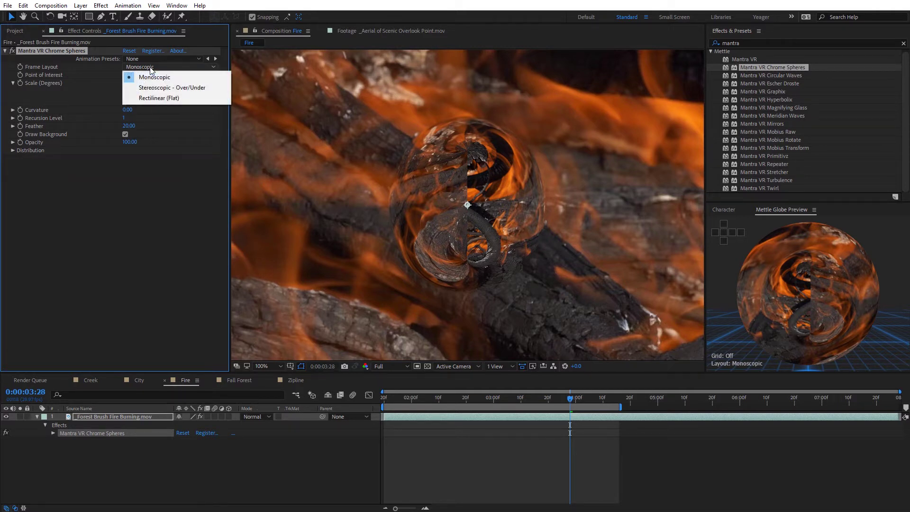
pyautogui.click(168, 97)
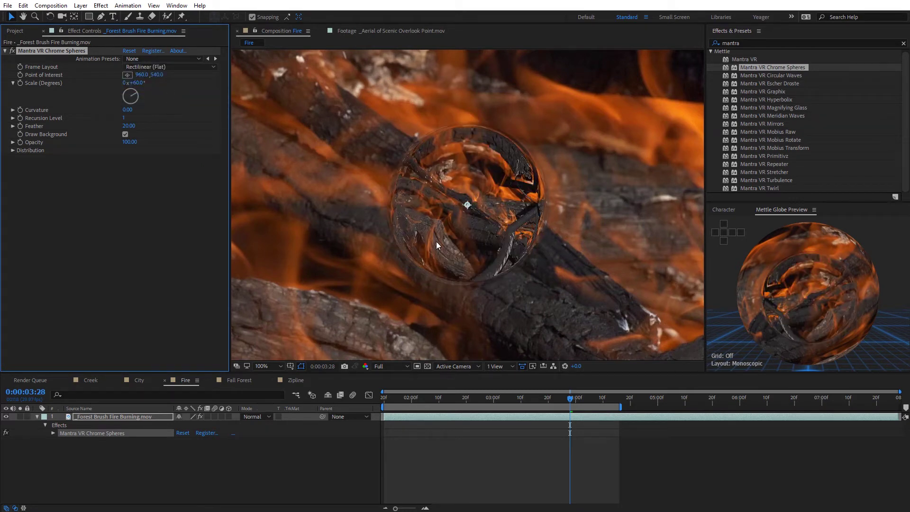
pyautogui.scroll(-4, 488, 232)
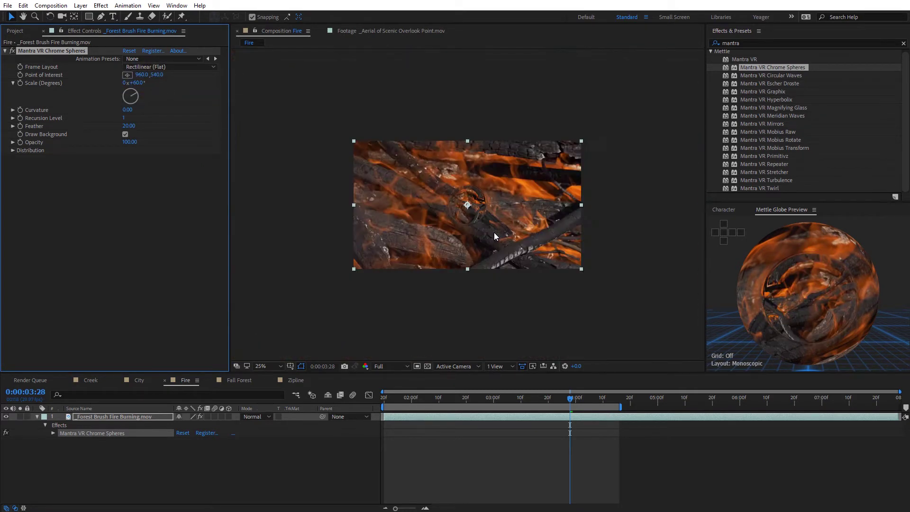
pyautogui.scroll(2, 487, 209)
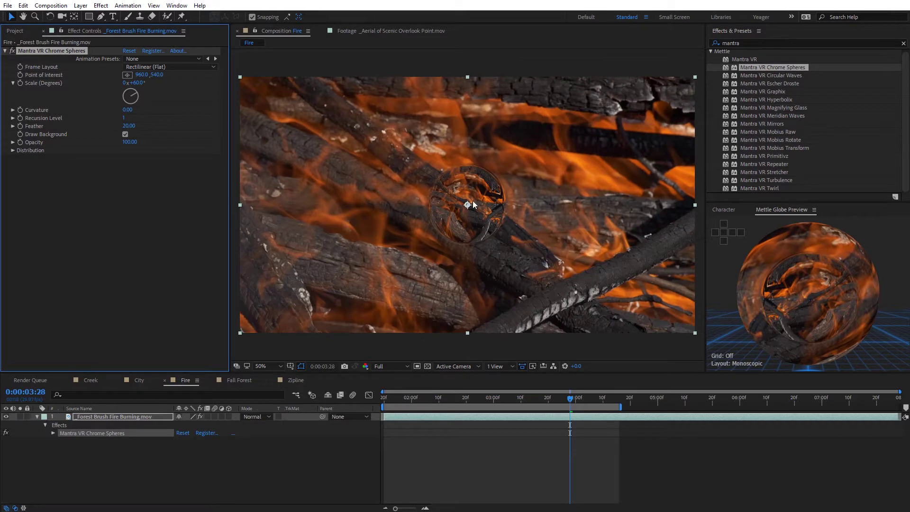
pyautogui.scroll(2, 474, 201)
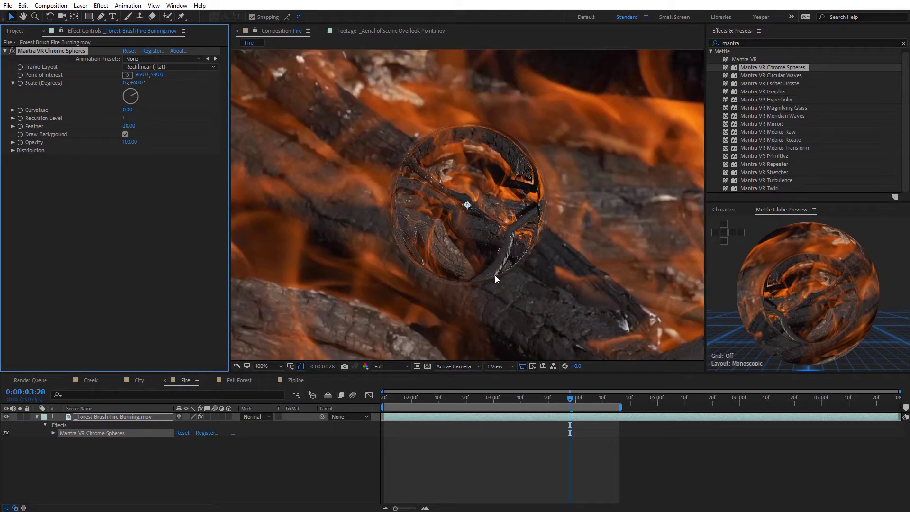
# - Move the Chrome Spheres point of interest to about 857, 516 and adjust its Distribution settings
pyautogui.moveTo(467, 208); pyautogui.dragTo(420, 193)
pyautogui.scroll(-4, 422, 205)
pyautogui.scroll(2, 454, 225)
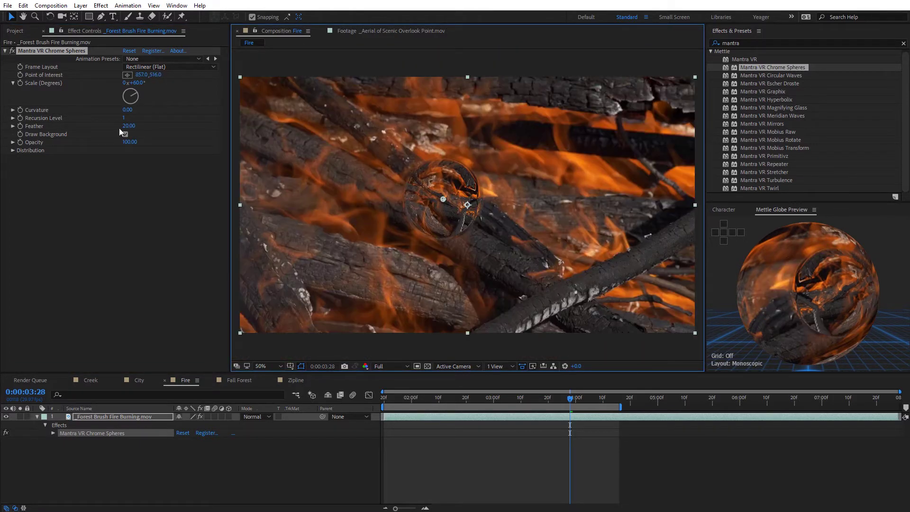
pyautogui.click(13, 150)
pyautogui.moveTo(124, 167)
pyautogui.mouseDown()
pyautogui.moveTo(149, 166)
pyautogui.moveTo(120, 175)
pyautogui.mouseUp()
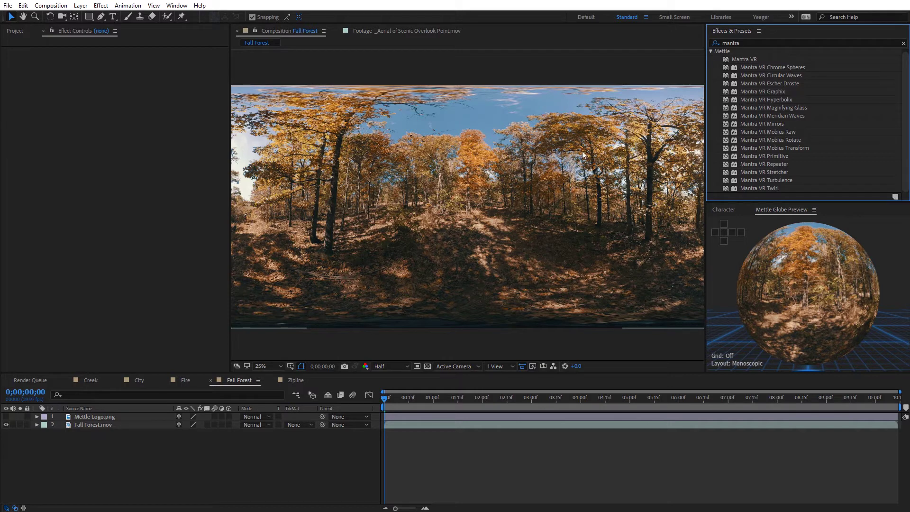
# - Apply the Mantra VR Graphix effect to the Fall Forest.mov layer in the Fall Forest composition
pyautogui.click(780, 92)
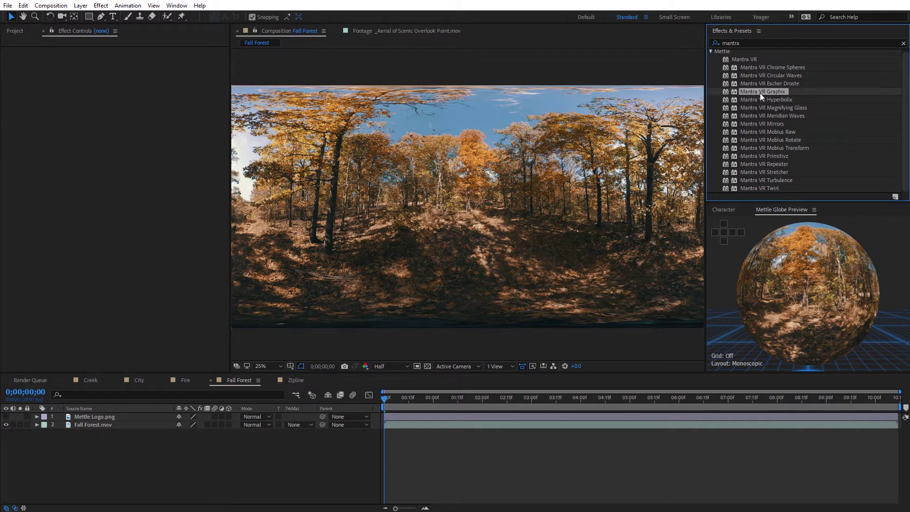
pyautogui.moveTo(770, 92); pyautogui.dragTo(122, 425)
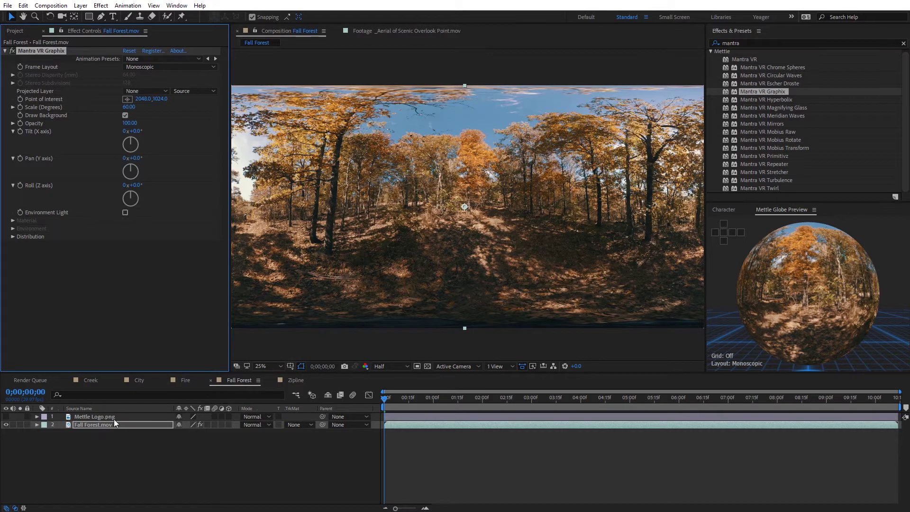
# - Show the Mettle Logo.png layer briefly to view the flat logo, and hide it again
pyautogui.click(86, 416)
pyautogui.click(6, 416)
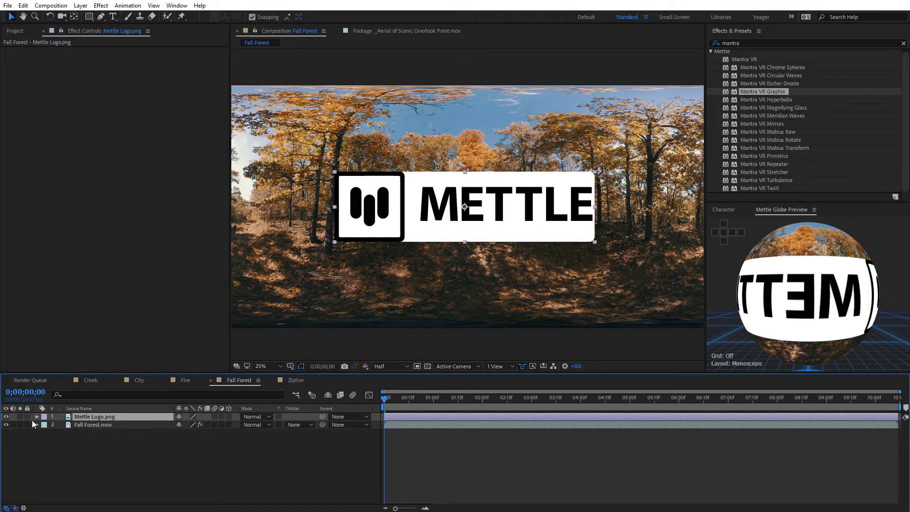
pyautogui.click(6, 417)
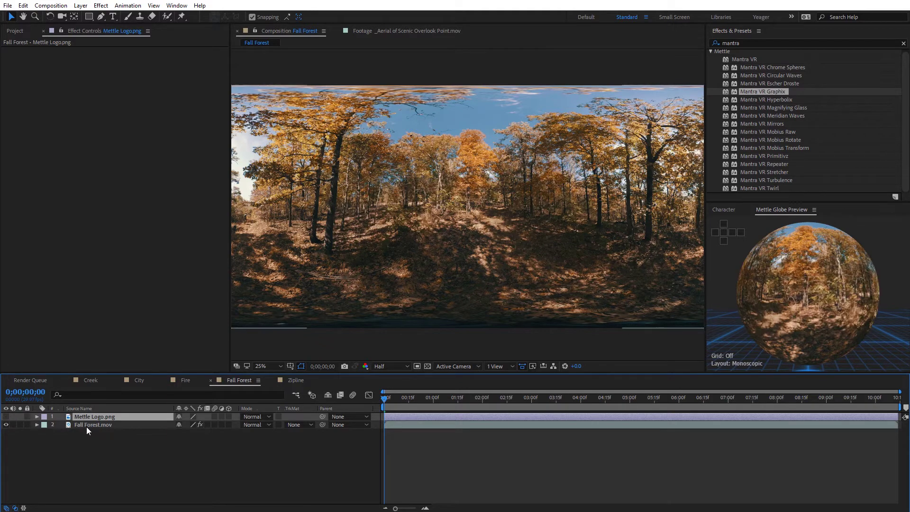
# - Use Mettle Logo.png as the Graphix projected layer on Fall Forest.mov and set its scale to 31 degrees
pyautogui.click(84, 424)
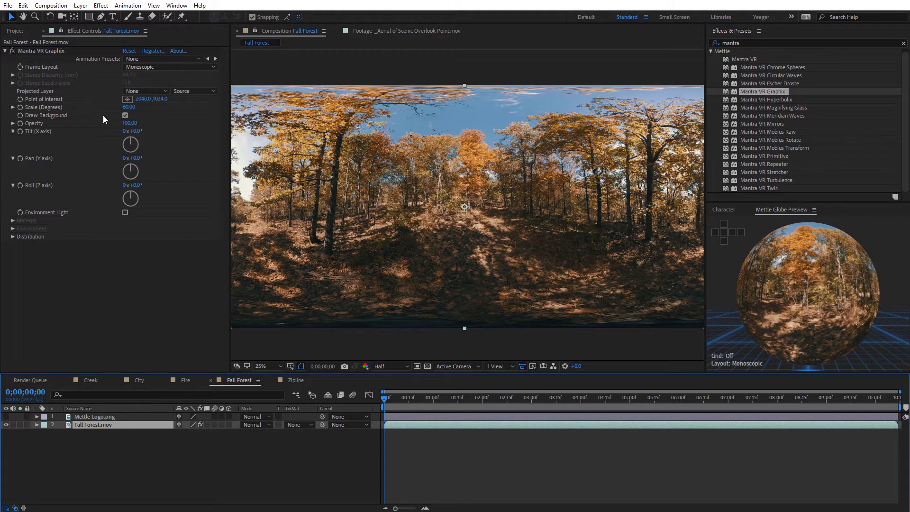
pyautogui.click(152, 91)
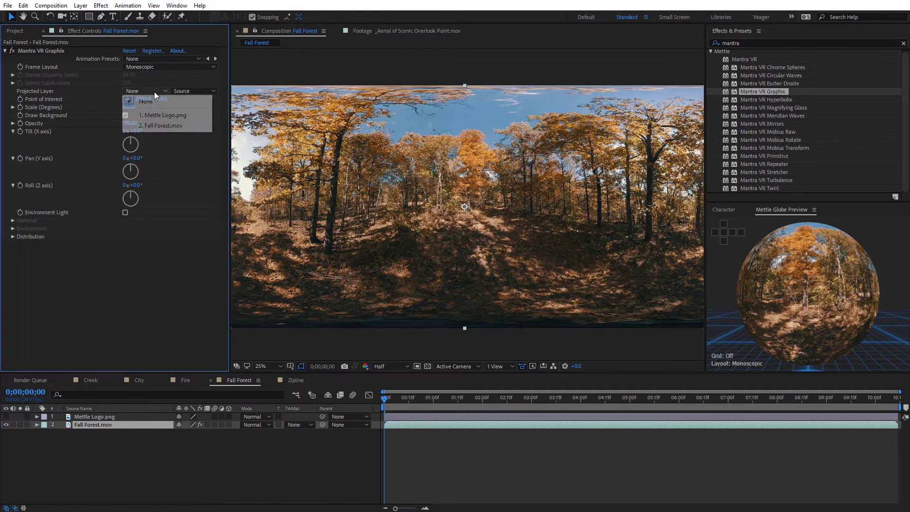
pyautogui.click(178, 115)
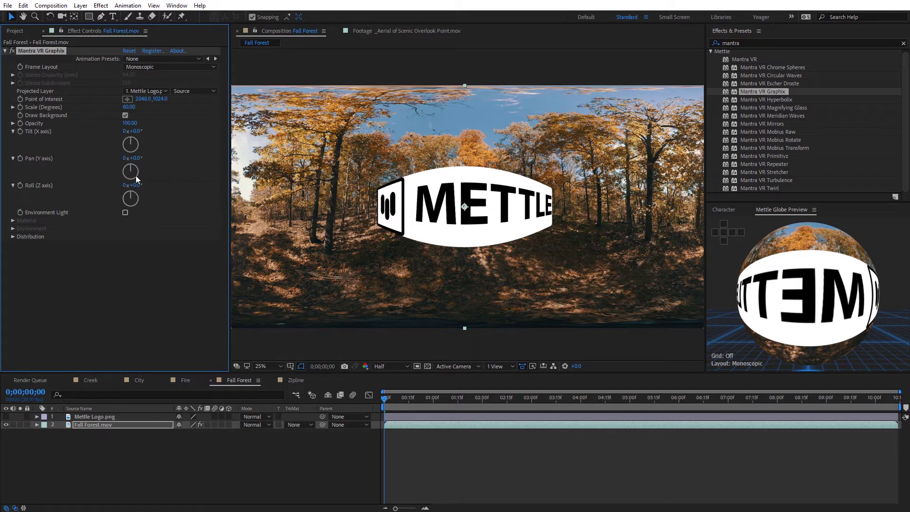
pyautogui.click(129, 107)
pyautogui.write('31')
pyautogui.press('Return')
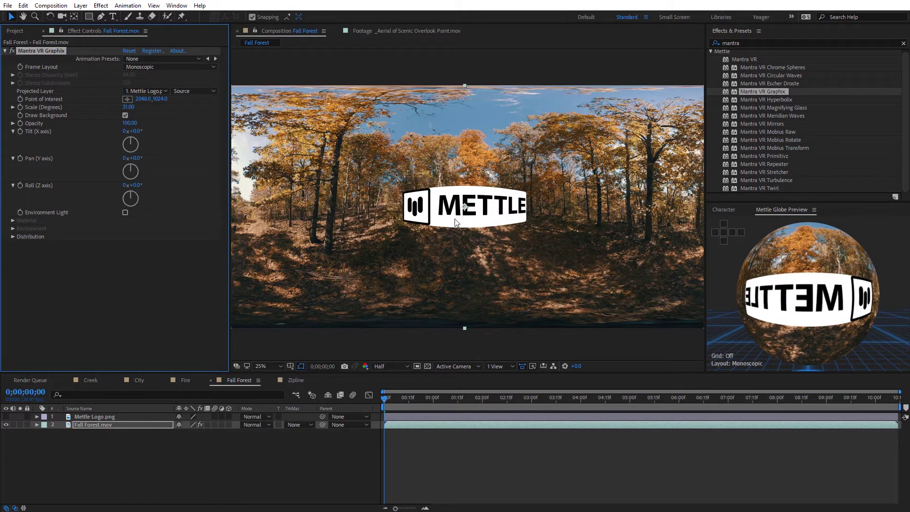
# - Show and hide the flat Mettle Logo.png layer, and inspect the projected logo from inside the globe preview
pyautogui.click(6, 416)
pyautogui.click(5, 416)
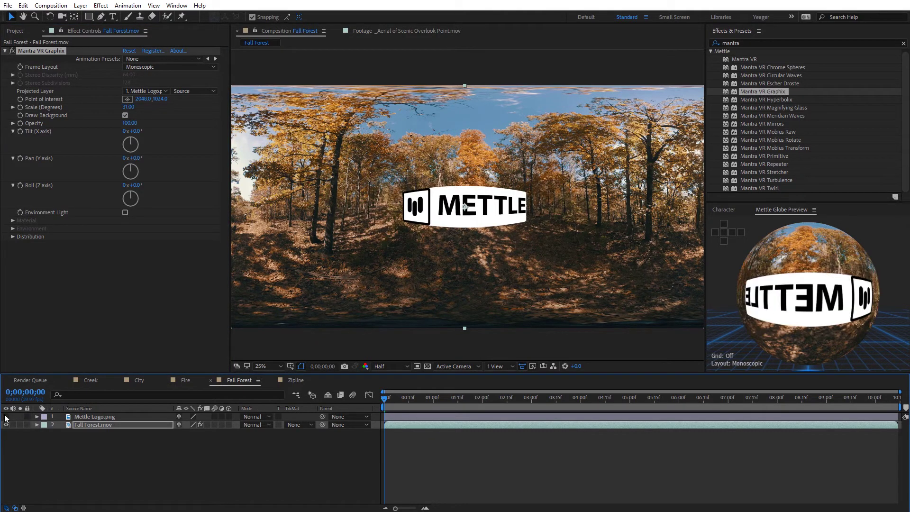
pyautogui.scroll(5, 806, 306)
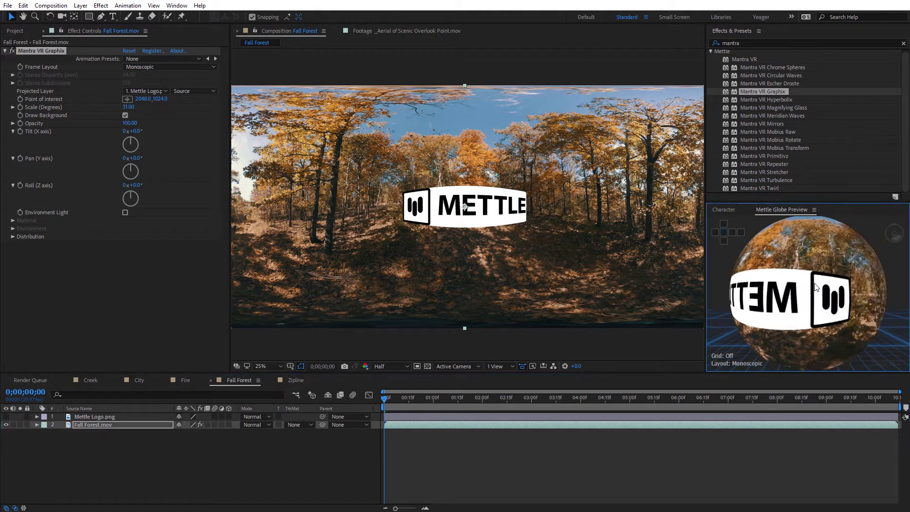
pyautogui.moveTo(746, 328); pyautogui.dragTo(835, 307)
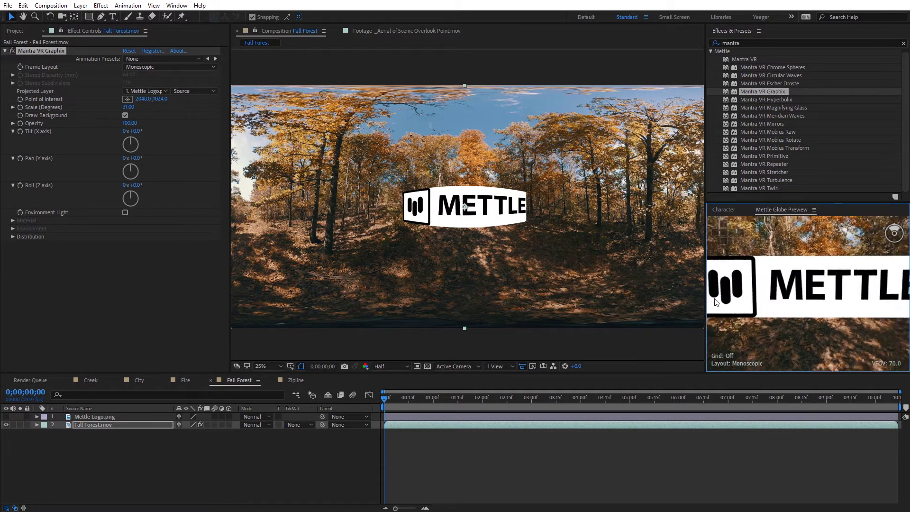
pyautogui.moveTo(851, 318); pyautogui.dragTo(831, 315)
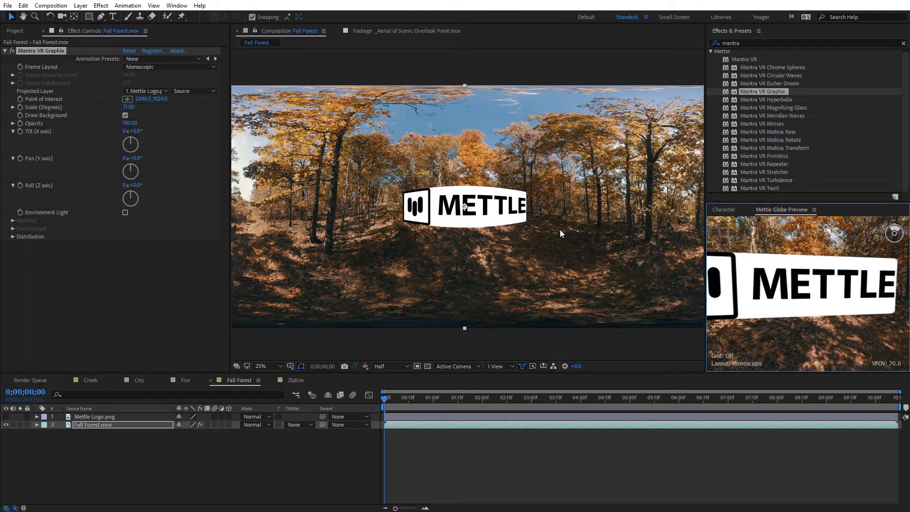
# - Enable Environment Light on the projected logo, try Ambient at 63, and settle on Ambient 27 with Reflectivity 20
pyautogui.press('.')
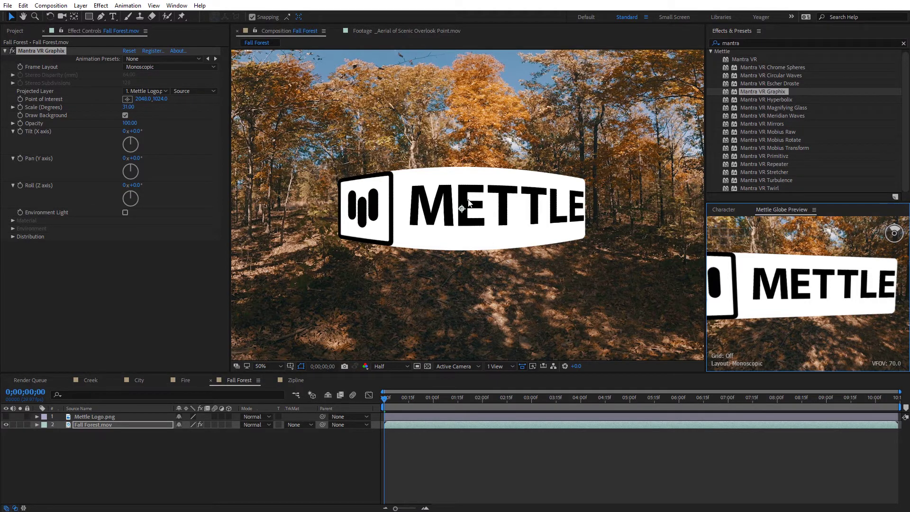
pyautogui.click(126, 213)
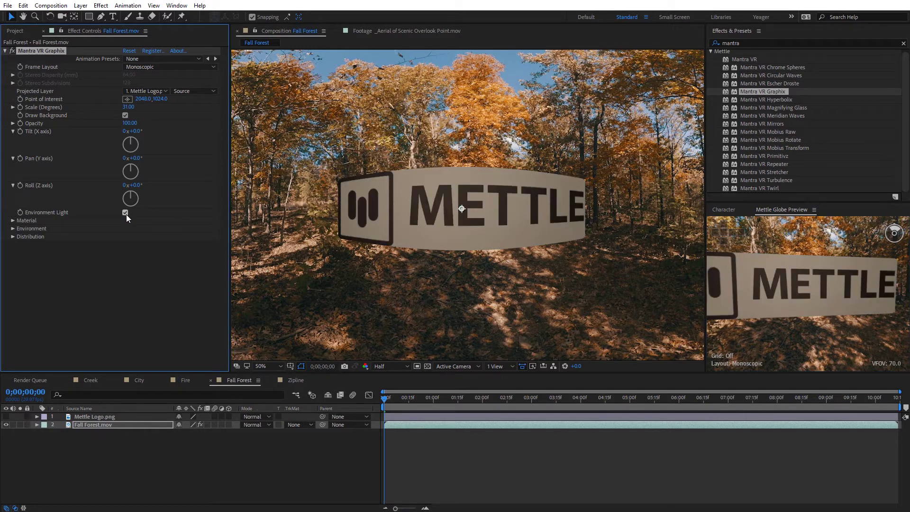
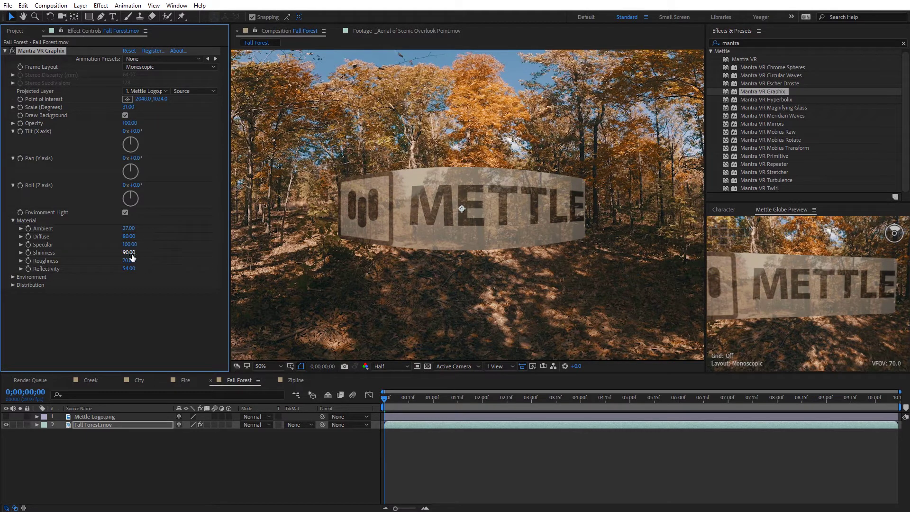
pyautogui.moveTo(127, 228); pyautogui.dragTo(144, 229)
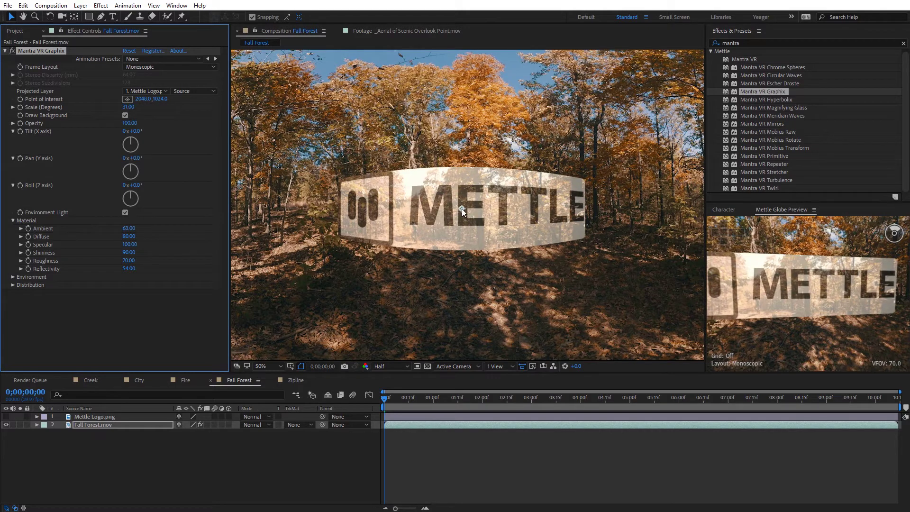
pyautogui.moveTo(461, 209)
pyautogui.mouseDown()
pyautogui.moveTo(568, 283)
pyautogui.moveTo(601, 260)
pyautogui.moveTo(621, 181)
pyautogui.moveTo(551, 127)
pyautogui.moveTo(446, 114)
pyautogui.moveTo(393, 152)
pyautogui.moveTo(342, 223)
pyautogui.moveTo(467, 214)
pyautogui.moveTo(461, 209)
pyautogui.mouseUp()
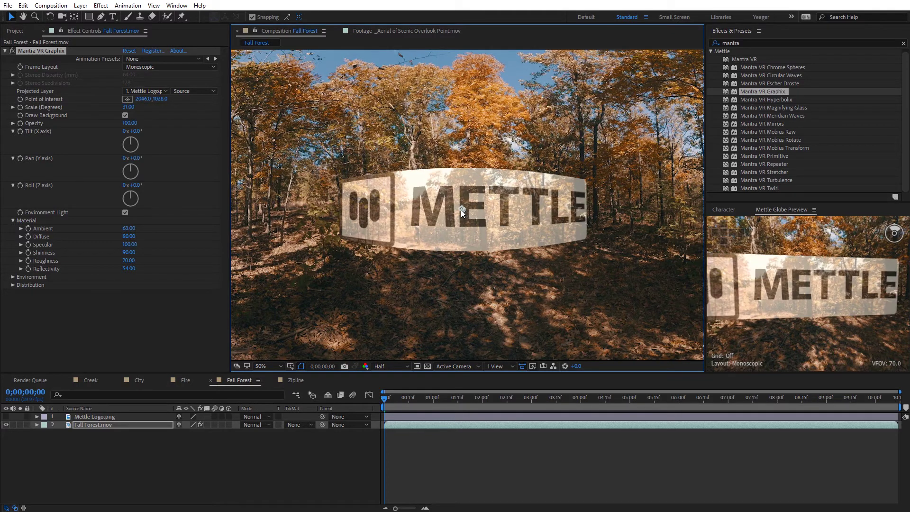
pyautogui.moveTo(125, 268); pyautogui.dragTo(110, 268)
pyautogui.moveTo(129, 228); pyautogui.dragTo(114, 231)
# - Move the Graphix point of interest up into the sky, to about 2092, 244, and view the logo there in the globe preview
pyautogui.press(',')
pyautogui.press(',')
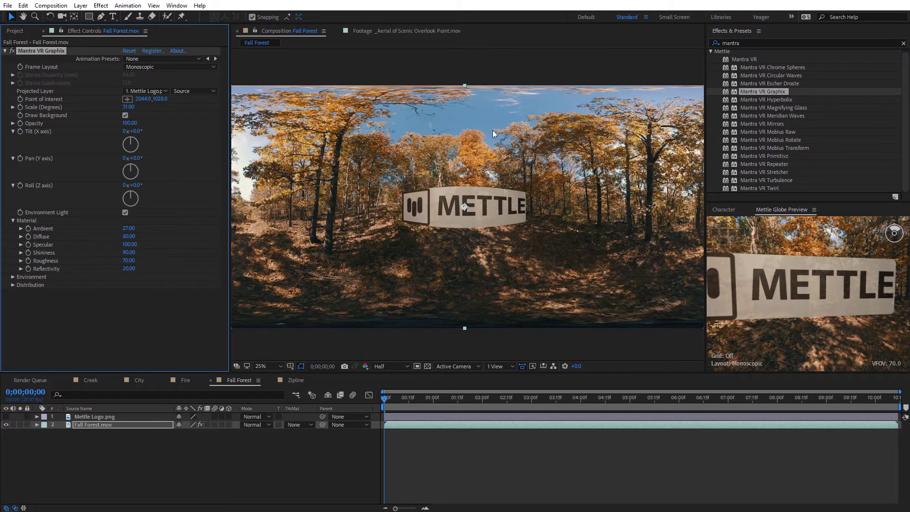
pyautogui.moveTo(465, 206); pyautogui.dragTo(470, 113)
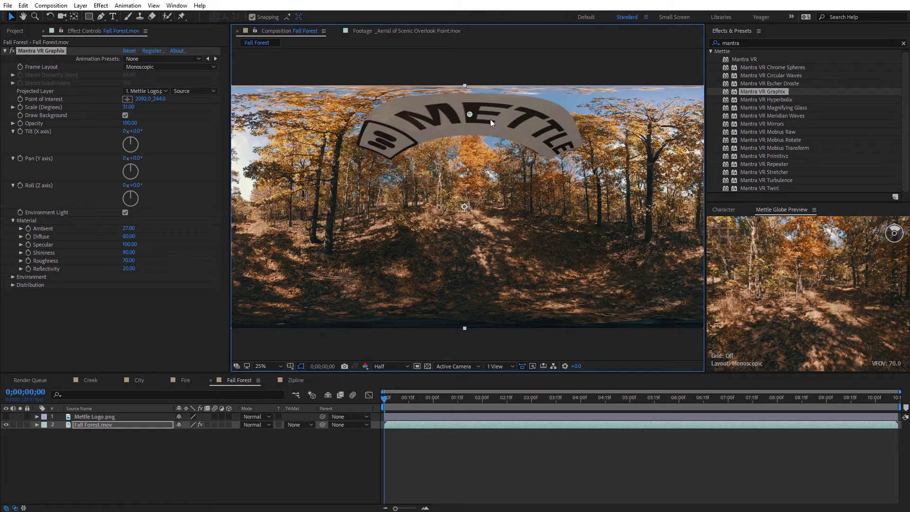
pyautogui.moveTo(806, 288); pyautogui.dragTo(796, 400)
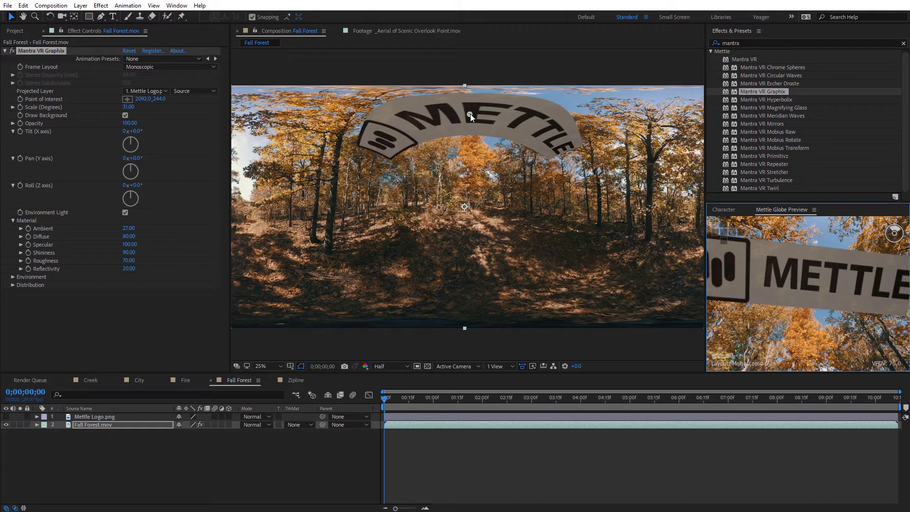
# - Move the logo's point of interest down to the ground at about 1920, 1812, and return it to about 2064, 1012
pyautogui.moveTo(470, 114); pyautogui.dragTo(450, 299)
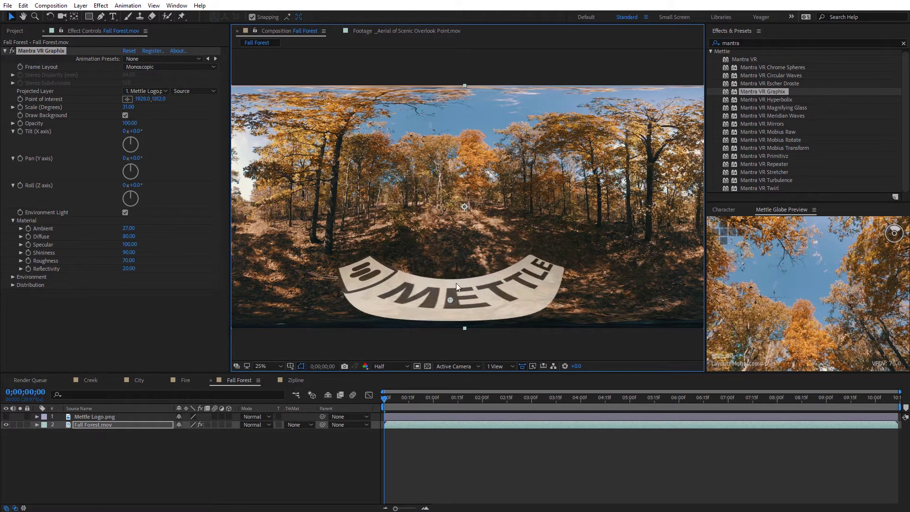
pyautogui.moveTo(818, 297); pyautogui.dragTo(664, 243)
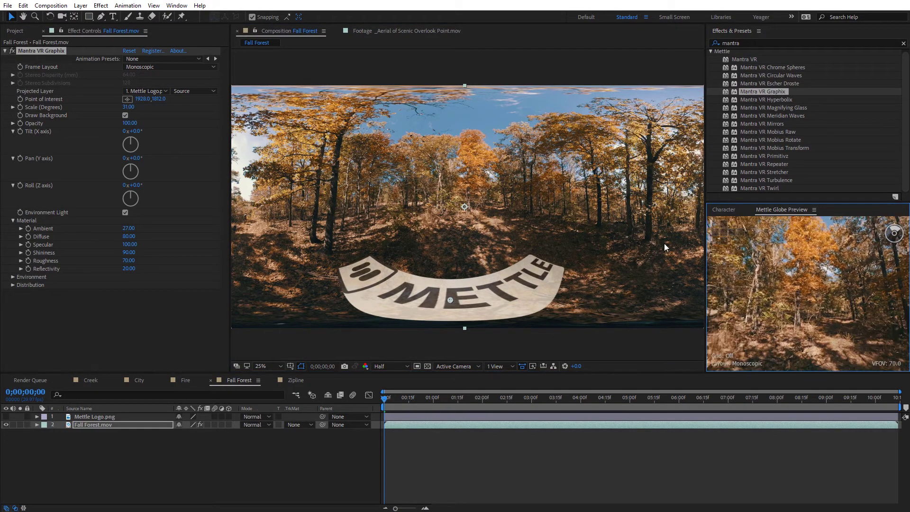
pyautogui.moveTo(815, 352); pyautogui.dragTo(739, 303)
pyautogui.moveTo(449, 301); pyautogui.dragTo(466, 206)
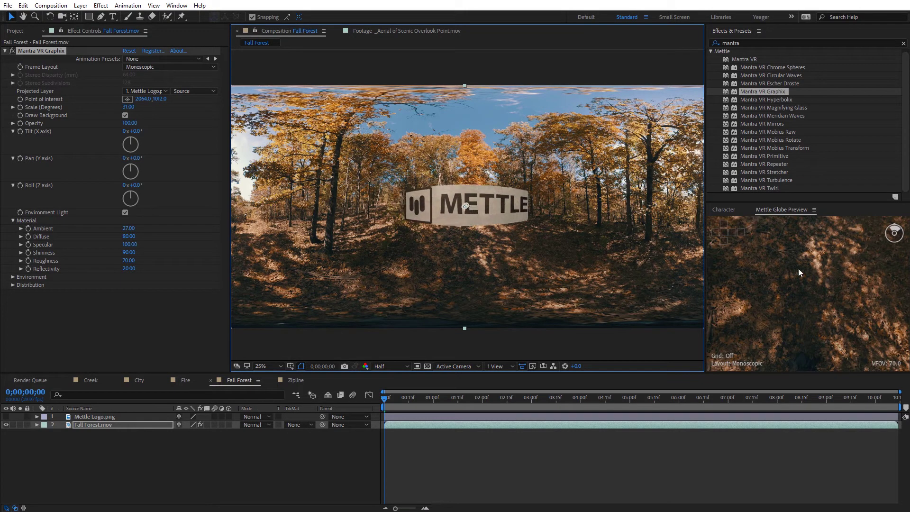
pyautogui.moveTo(798, 269); pyautogui.dragTo(795, 369)
# - Set the logo material's Reflectivity to 0 and Ambient to 100, with the environment intensity at 0
pyautogui.press('.')
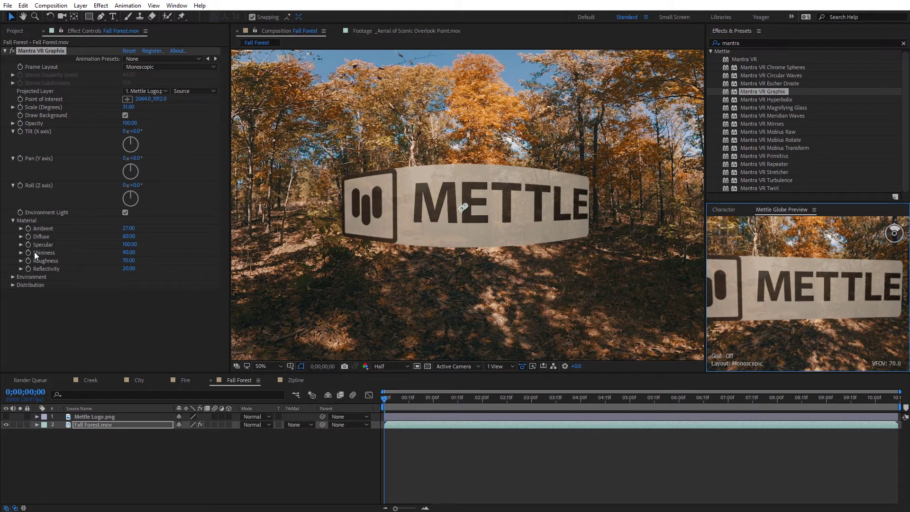
pyautogui.moveTo(129, 269); pyautogui.dragTo(124, 283)
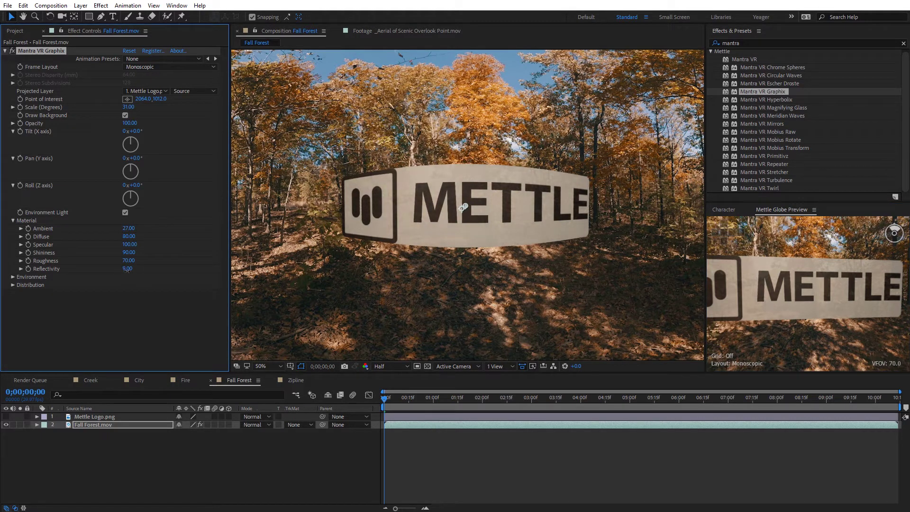
pyautogui.click(12, 277)
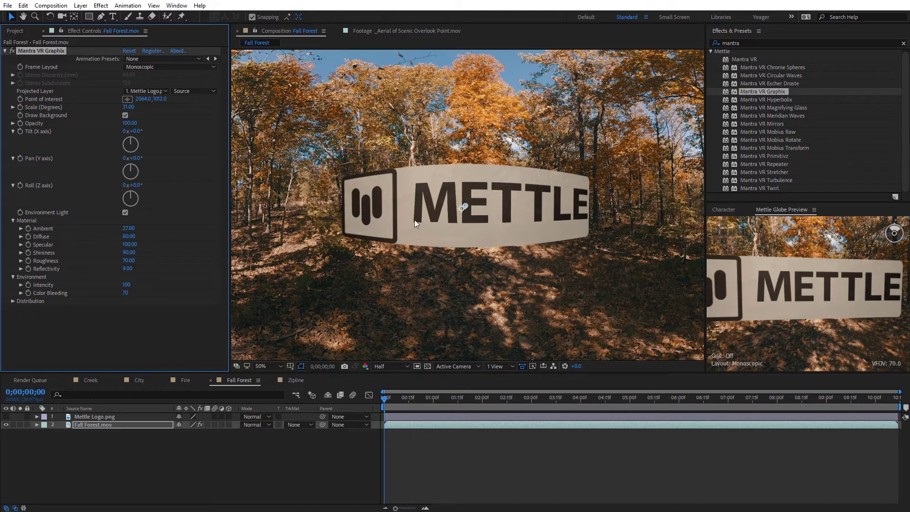
pyautogui.moveTo(129, 285); pyautogui.dragTo(115, 285)
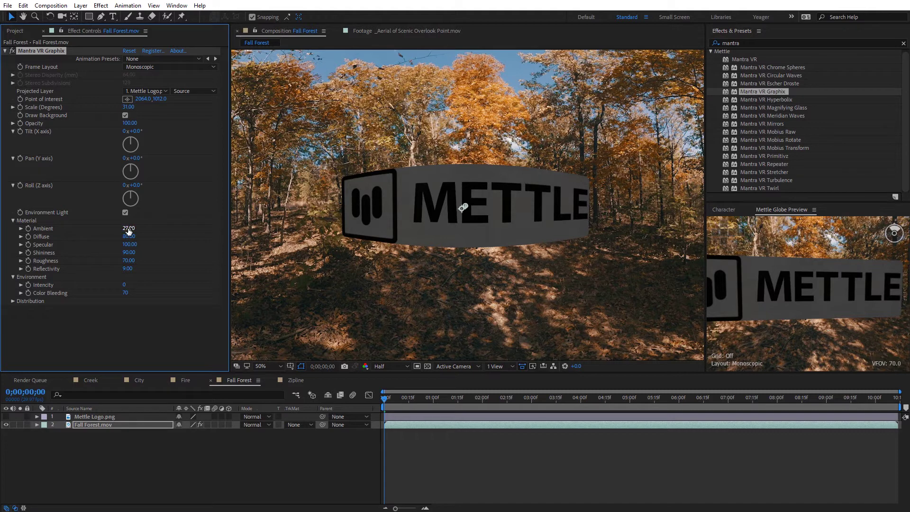
pyautogui.moveTo(129, 229); pyautogui.dragTo(164, 227)
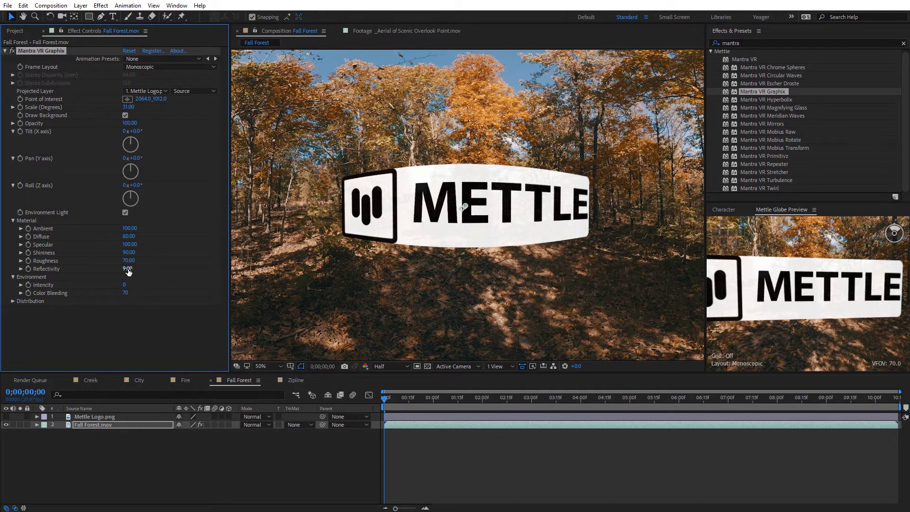
pyautogui.moveTo(126, 268); pyautogui.dragTo(112, 269)
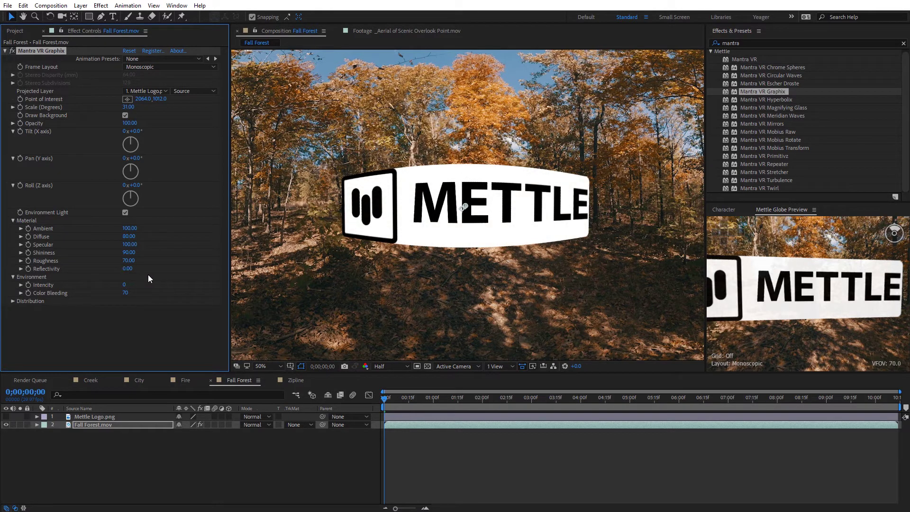
# - Set the logo material's Ambient to 20 and restore the environment intensity to 100
pyautogui.click(130, 228)
pyautogui.write('20')
pyautogui.press('Return')
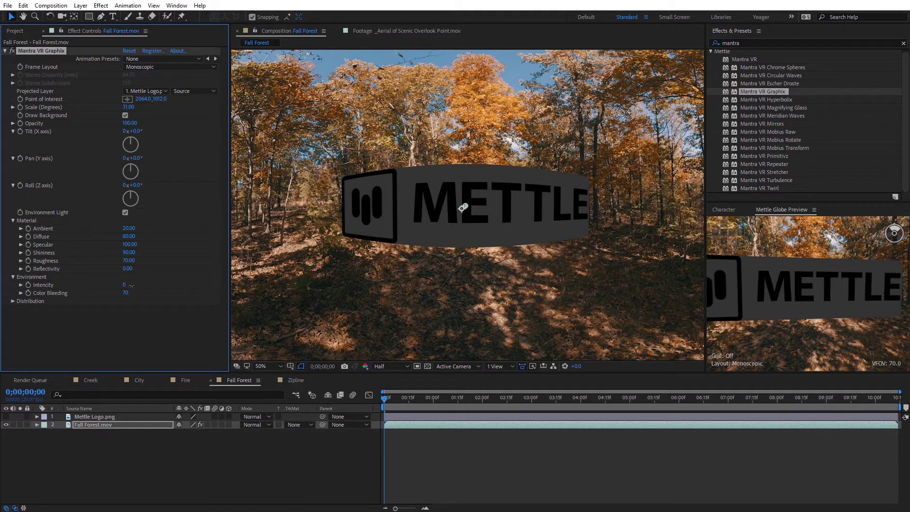
pyautogui.moveTo(125, 285); pyautogui.dragTo(105, 290)
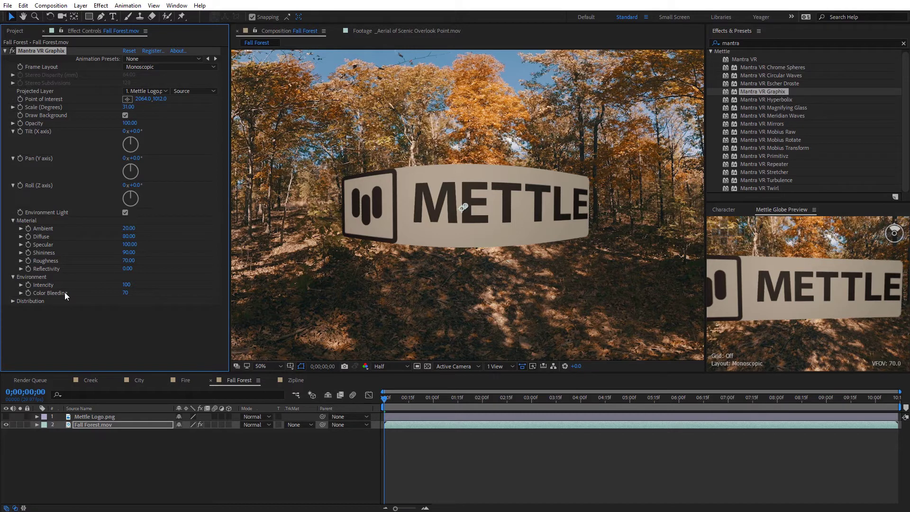
# - Try Color Bleeding at 100 and at 0 while moving the logo toward the ground and back to about 2026, 1032
pyautogui.moveTo(125, 293); pyautogui.dragTo(138, 294)
pyautogui.moveTo(465, 203)
pyautogui.mouseDown()
pyautogui.moveTo(450, 98)
pyautogui.moveTo(428, 87)
pyautogui.moveTo(313, 149)
pyautogui.moveTo(281, 245)
pyautogui.moveTo(276, 317)
pyautogui.moveTo(307, 355)
pyautogui.moveTo(484, 321)
pyautogui.moveTo(538, 263)
pyautogui.moveTo(482, 197)
pyautogui.moveTo(470, 203)
pyautogui.mouseUp()
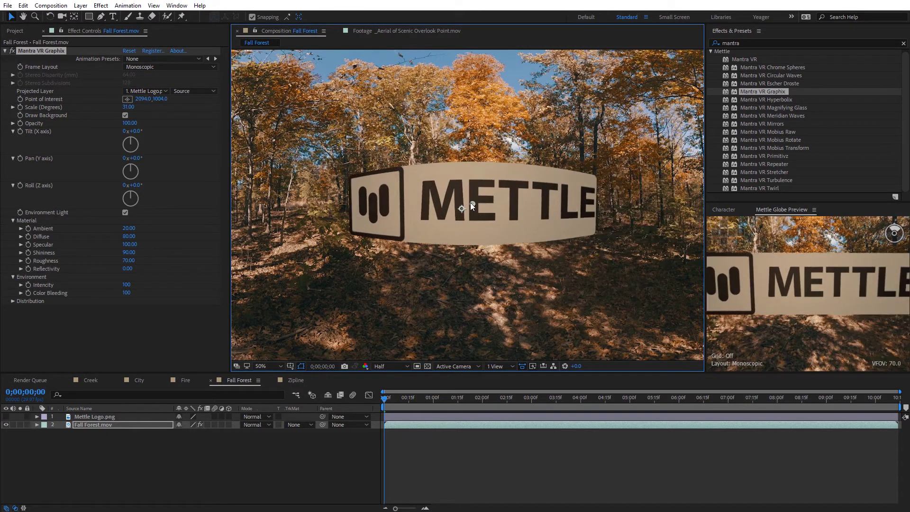
pyautogui.moveTo(126, 294); pyautogui.dragTo(115, 295)
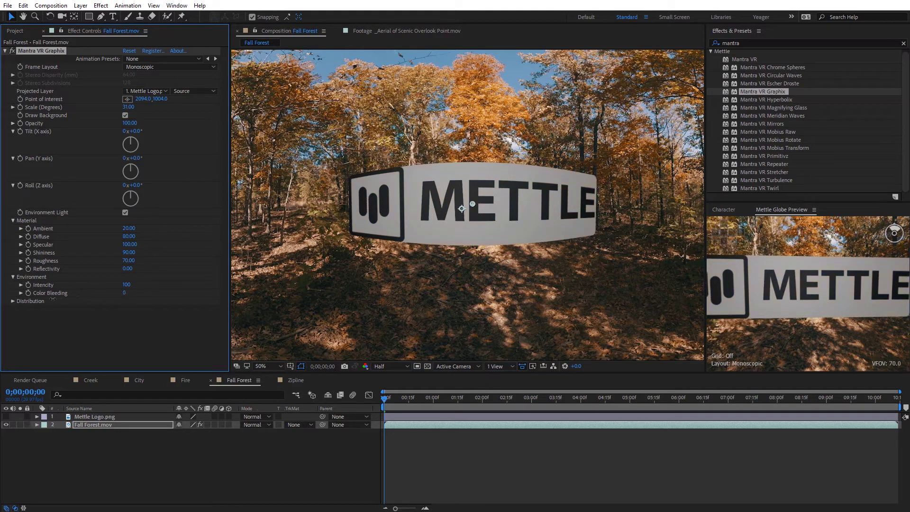
pyautogui.moveTo(473, 205); pyautogui.dragTo(471, 265)
pyautogui.press(',')
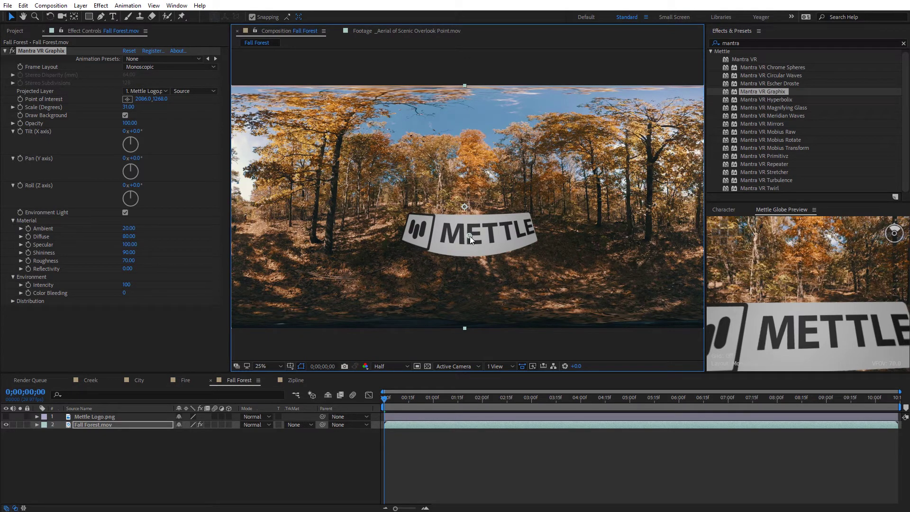
pyautogui.moveTo(470, 236); pyautogui.dragTo(464, 208)
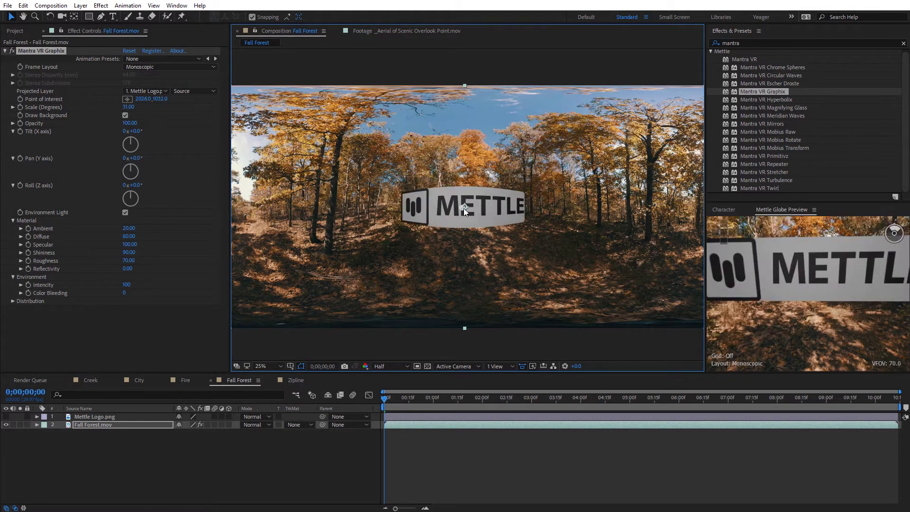
# - Set Color Bleeding to 100 and compare the logo with Environment Light off and on, leaving it on
pyautogui.moveTo(125, 295); pyautogui.dragTo(141, 295)
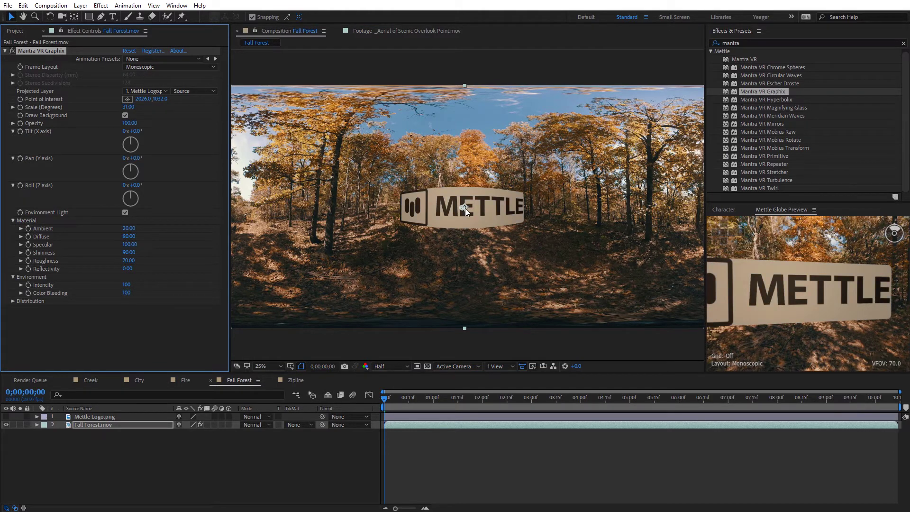
pyautogui.moveTo(465, 208); pyautogui.dragTo(465, 206)
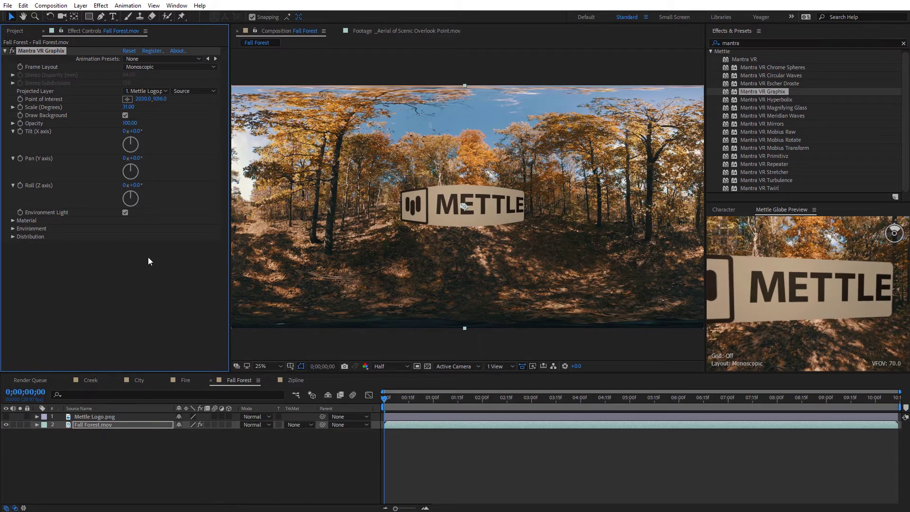
pyautogui.click(124, 213)
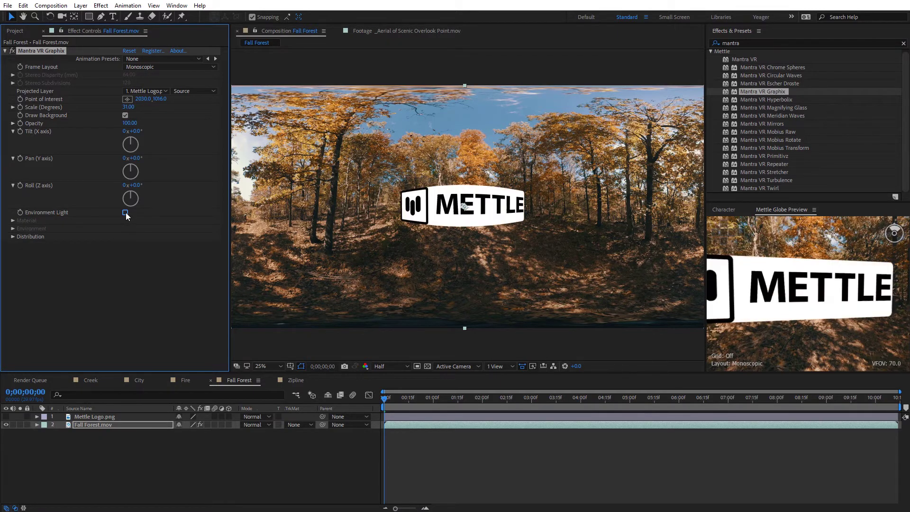
pyautogui.click(126, 212)
pyautogui.click(126, 212)
pyautogui.click(126, 212)
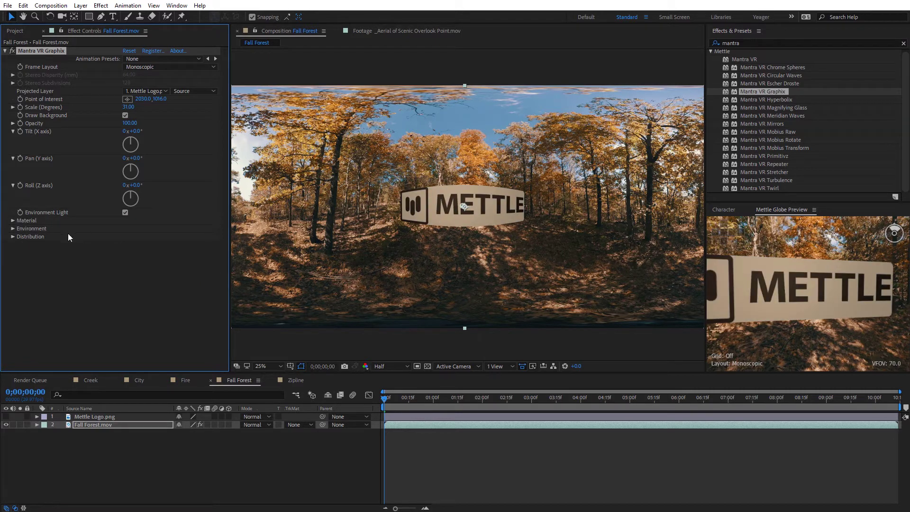
# - Set the Graphix distribution to 6 instances and move the point of interest to about 2362, 912
pyautogui.click(12, 236)
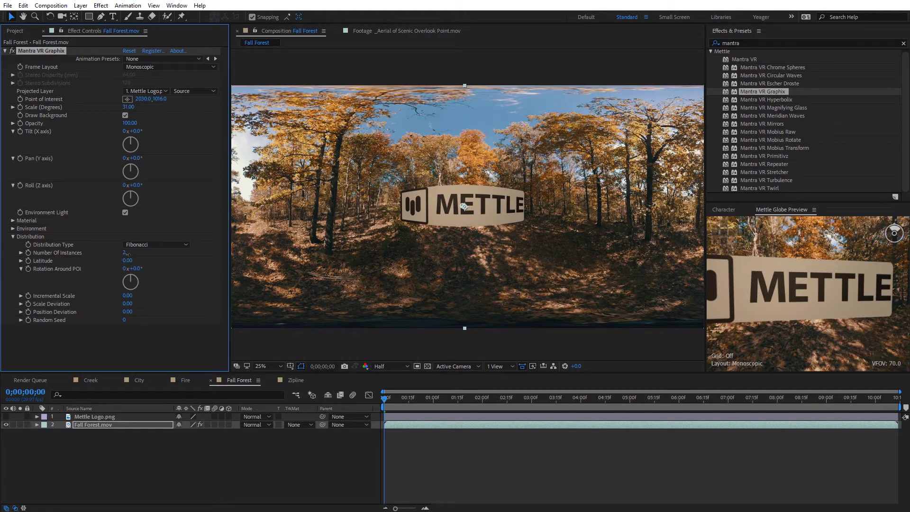
pyautogui.moveTo(124, 255); pyautogui.dragTo(146, 252)
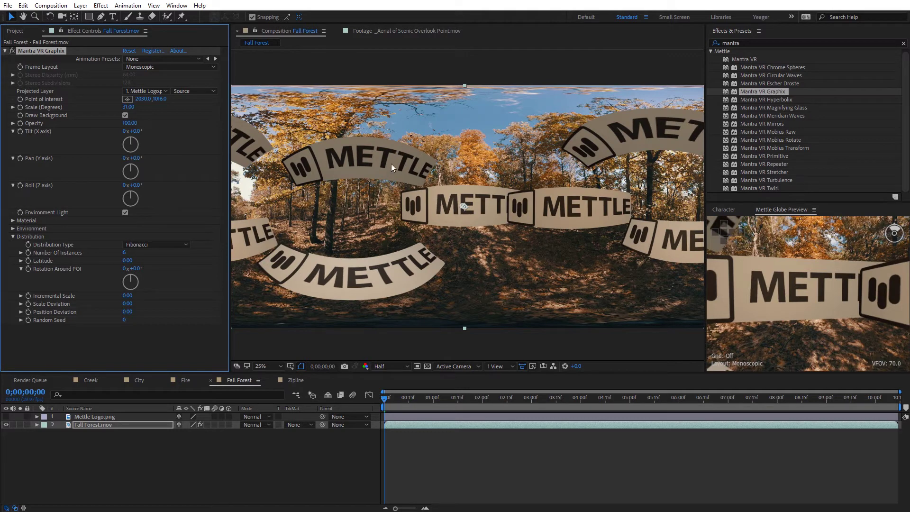
pyautogui.moveTo(464, 208); pyautogui.dragTo(502, 194)
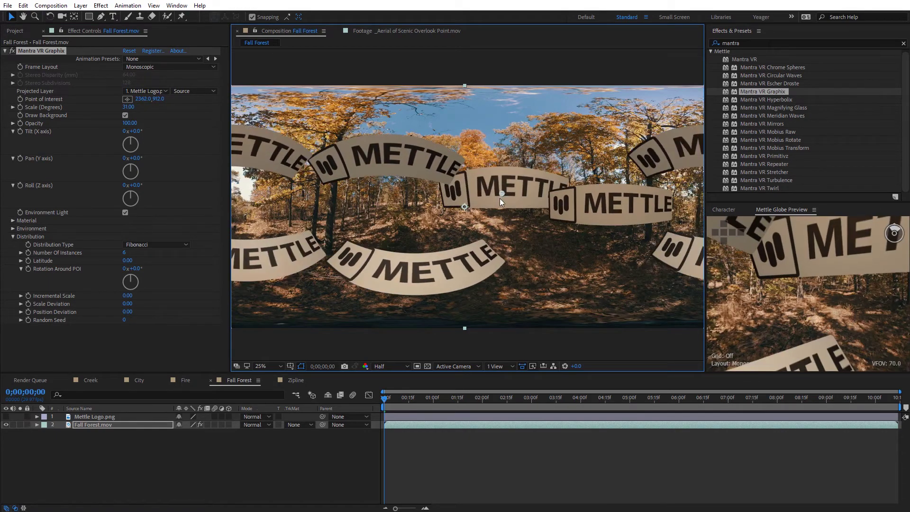
# - Set the Graphix logo material's Reflectivity to 63 and its Ambient to 51
pyautogui.click(13, 220)
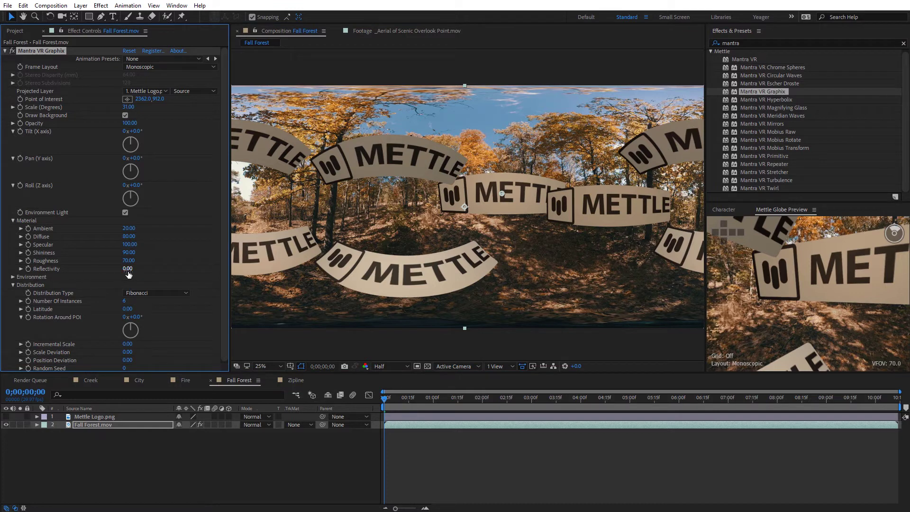
pyautogui.moveTo(128, 273); pyautogui.dragTo(153, 268)
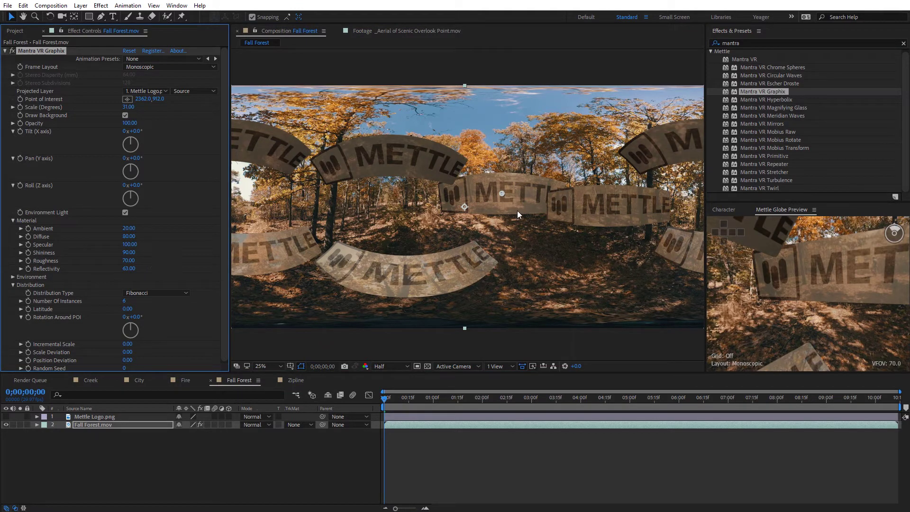
pyautogui.moveTo(129, 228); pyautogui.dragTo(140, 228)
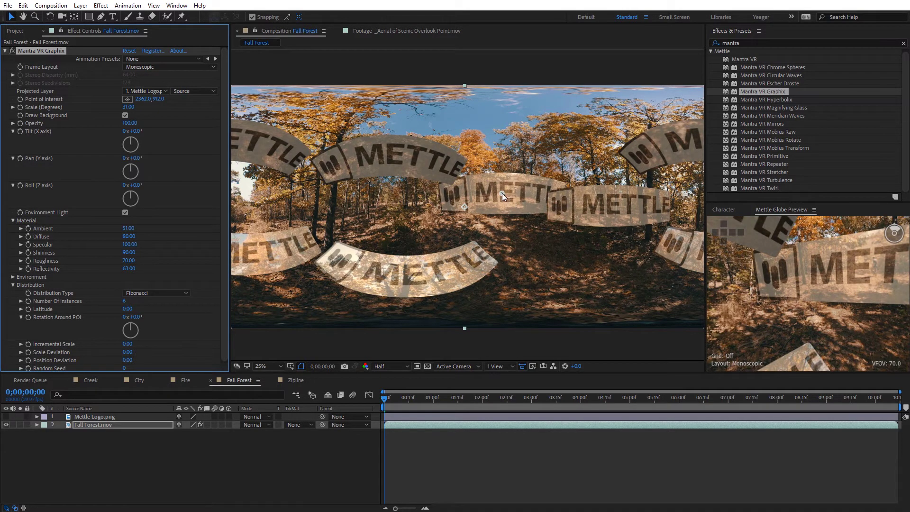
# - Move the logos' point of interest to the ground at about 2354, 1936 and back up into the trees left of centre
pyautogui.moveTo(502, 193); pyautogui.dragTo(501, 315)
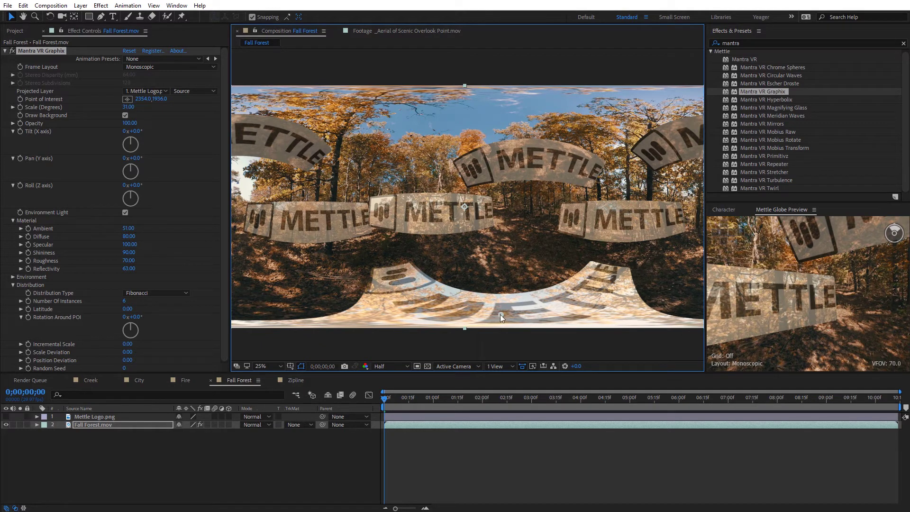
pyautogui.moveTo(500, 314); pyautogui.dragTo(407, 163)
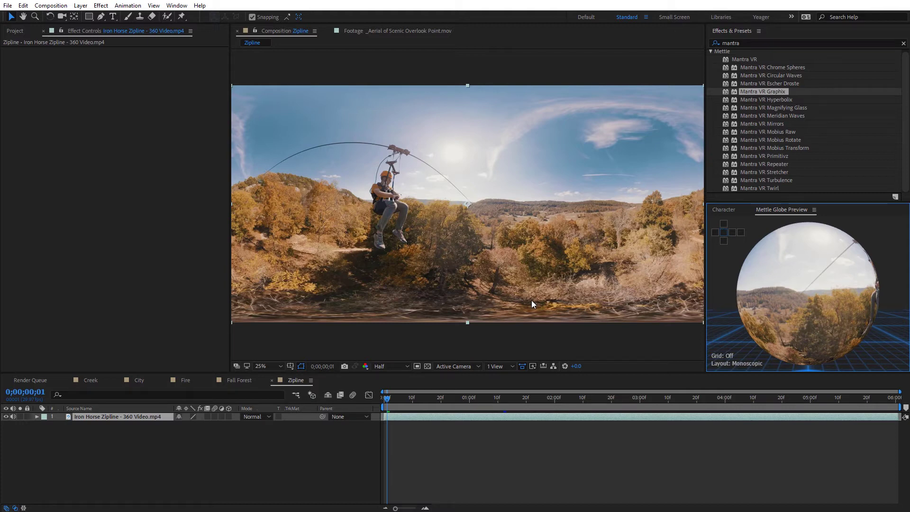
# - Return the Zipline composition to its first frame and play a preview of the untouched 360 clip
pyautogui.click(391, 402)
pyautogui.moveTo(385, 398)
pyautogui.mouseDown()
pyautogui.moveTo(399, 404)
pyautogui.moveTo(382, 402)
pyautogui.mouseUp()
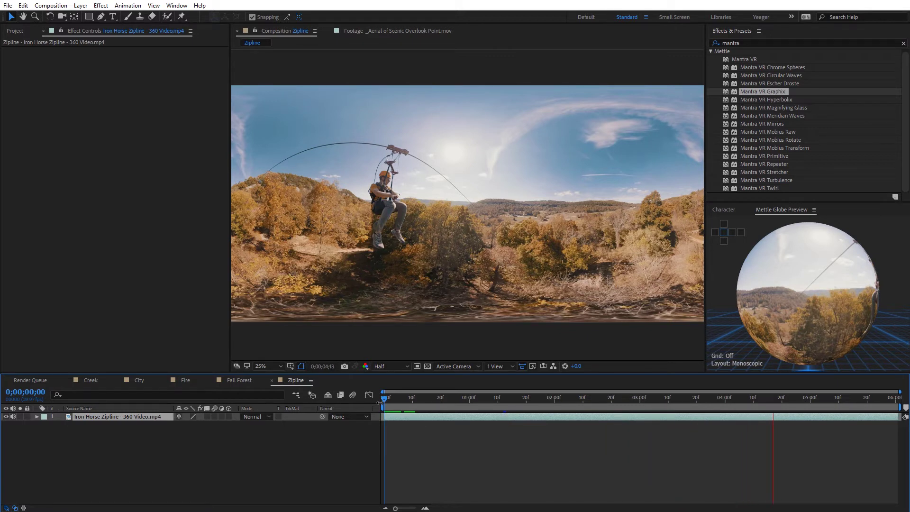
pyautogui.press('space')
# - Apply the Mantra VR effect to the Iron Horse Zipline clip and expand its Audio Reactivity settings
pyautogui.moveTo(744, 58); pyautogui.dragTo(581, 176)
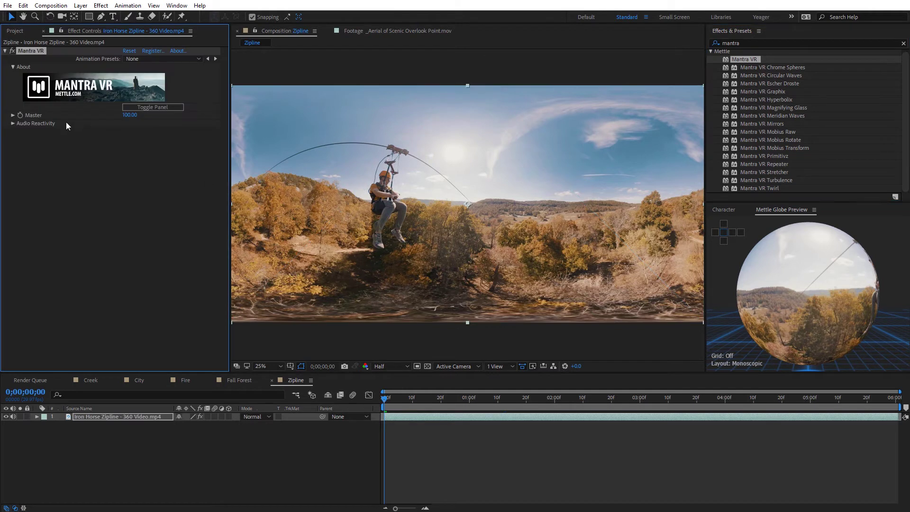
pyautogui.click(14, 123)
pyautogui.click(70, 225)
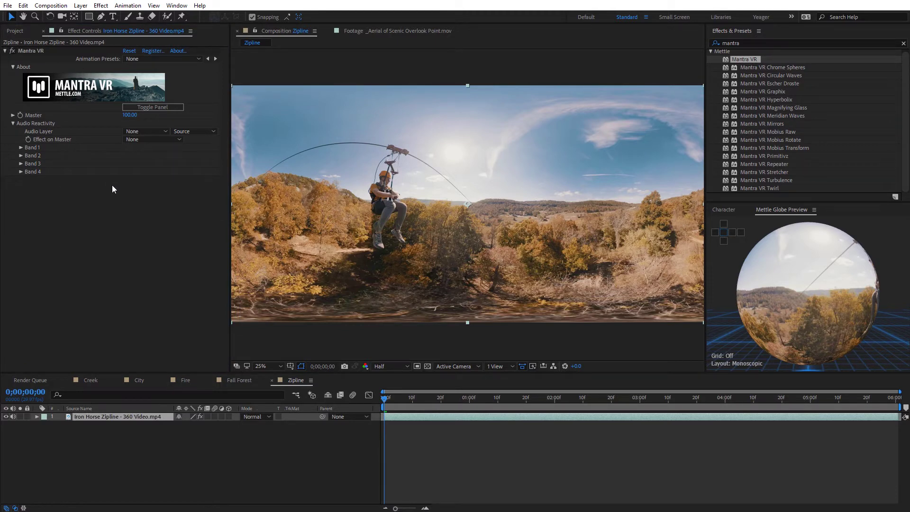
# - Open the Mantra VR Panel, review its list of available controls, and close the panel
pyautogui.click(152, 107)
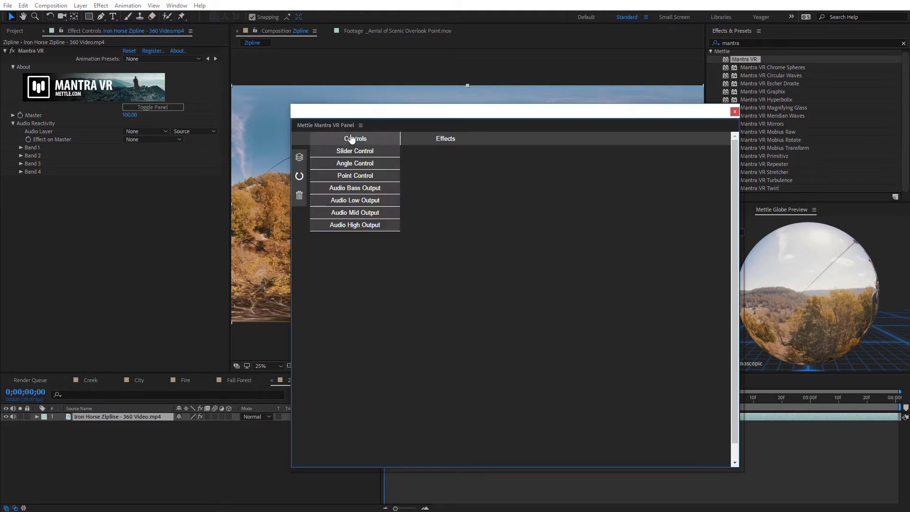
pyautogui.moveTo(383, 112); pyautogui.dragTo(384, 80)
pyautogui.click(357, 106)
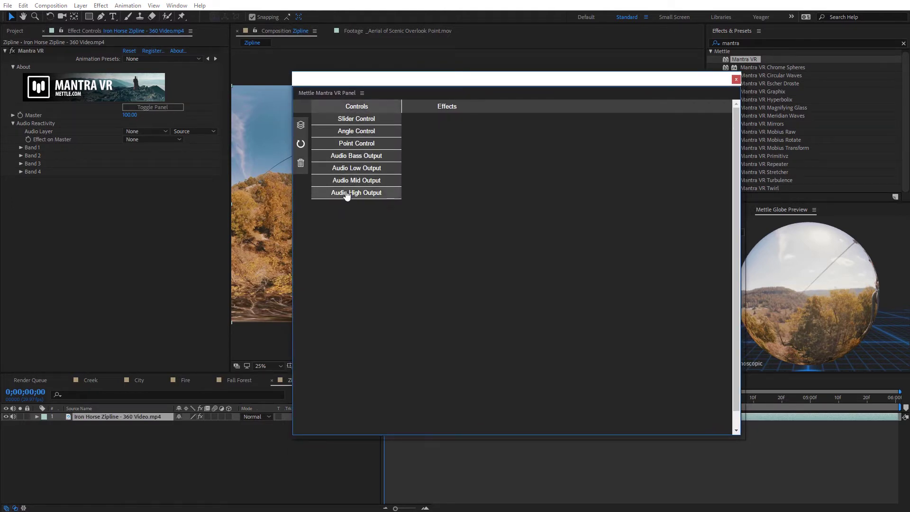
pyautogui.click(527, 214)
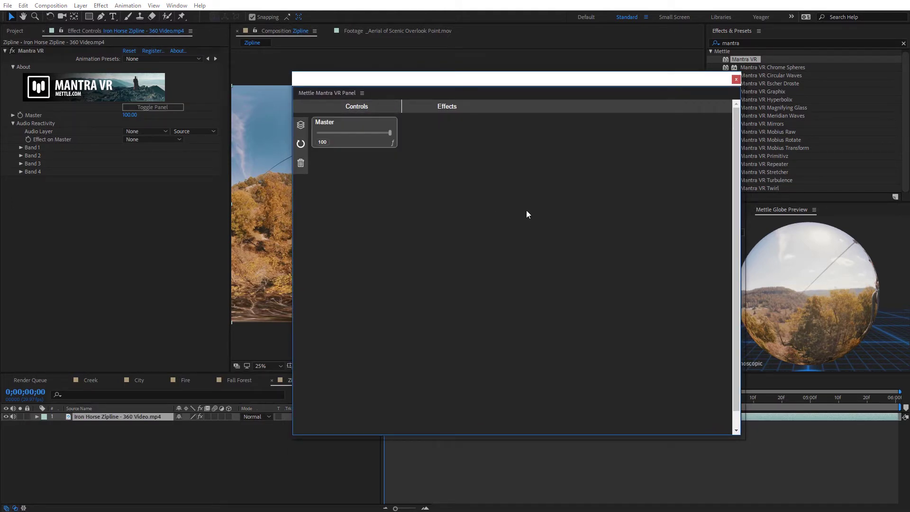
pyautogui.click(737, 80)
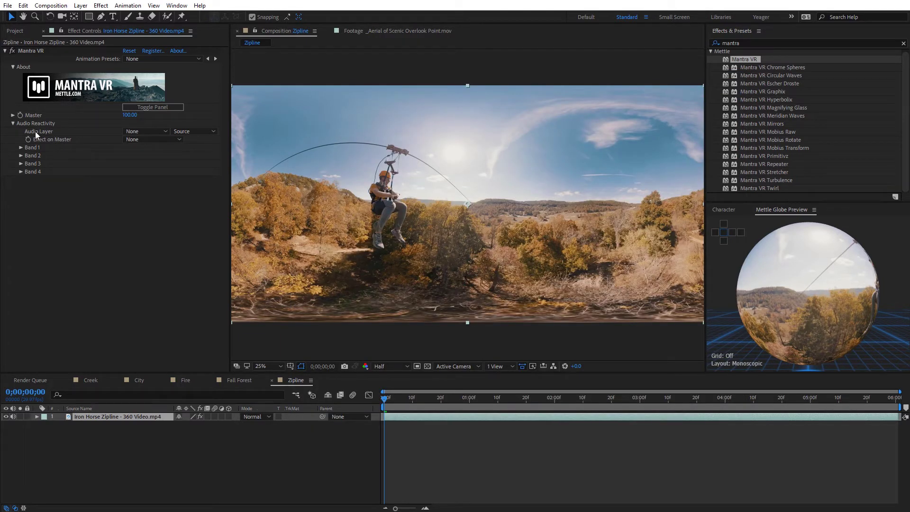
# - Set the Audio Layer to Iron Horse Zipline - 360 Video.mp4 and Effect on Master to Band 1
pyautogui.click(142, 132)
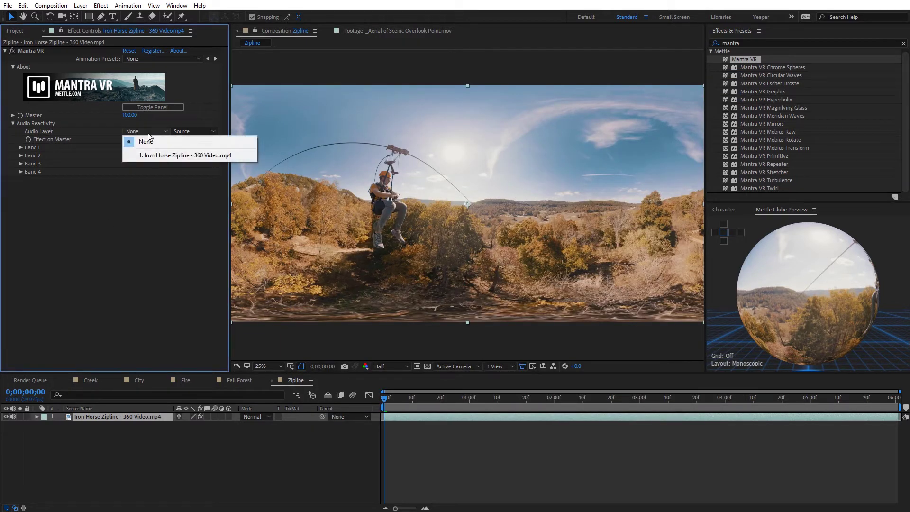
pyautogui.click(174, 155)
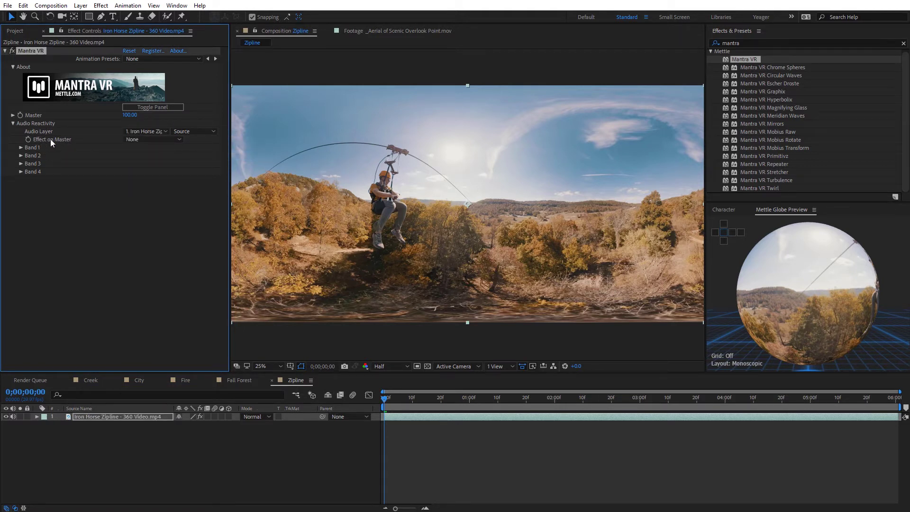
pyautogui.click(143, 141)
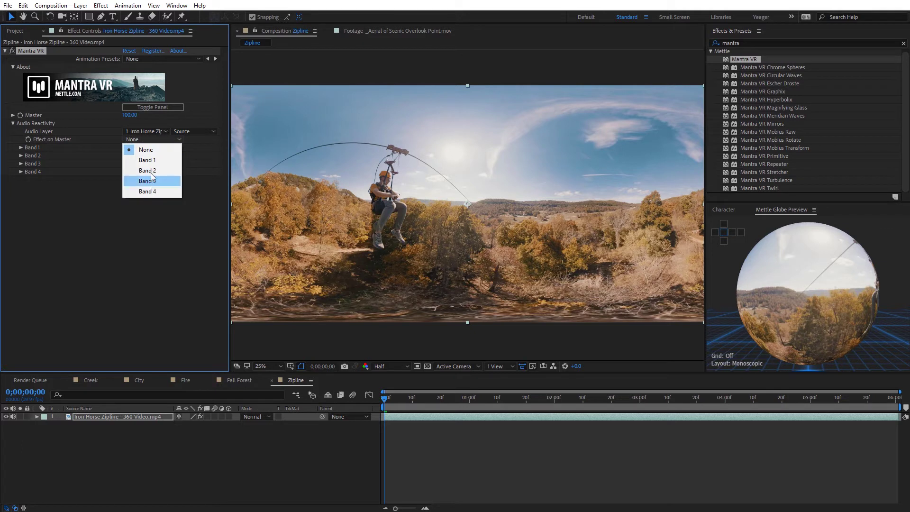
pyautogui.click(152, 163)
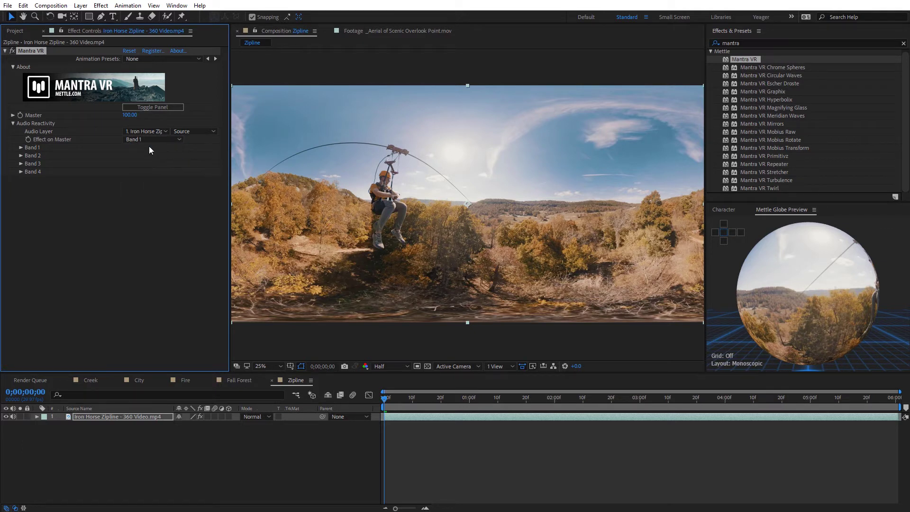
# - Set Band 1's frequency range from 0 to 9100 Hz and review its falloff type options
pyautogui.click(21, 148)
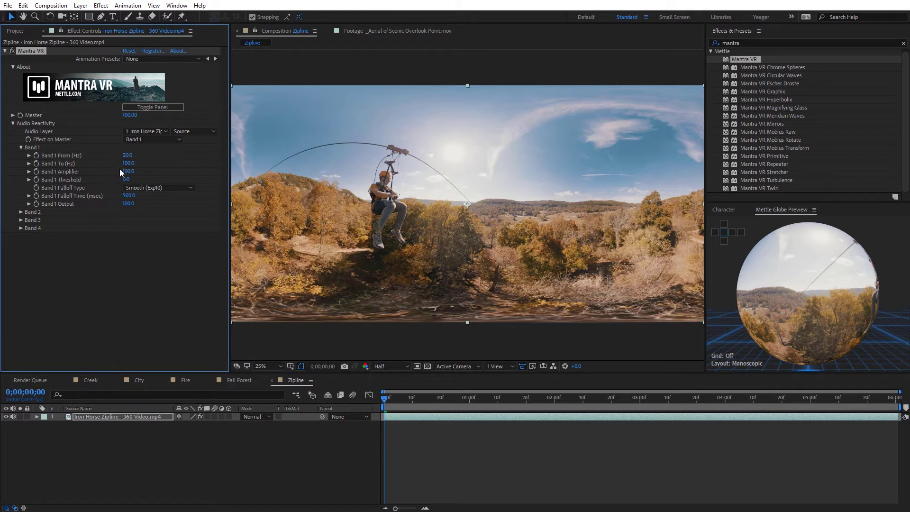
pyautogui.moveTo(128, 159); pyautogui.dragTo(100, 161)
pyautogui.click(158, 188)
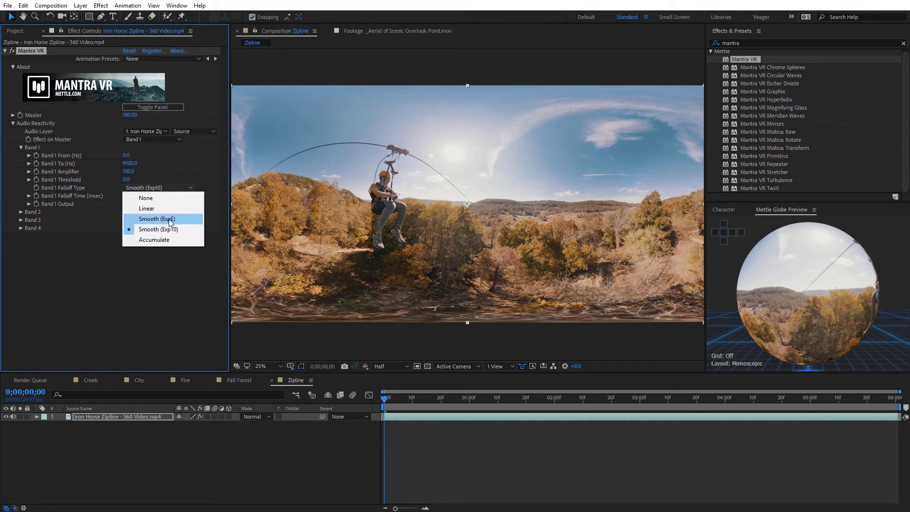
pyautogui.click(170, 251)
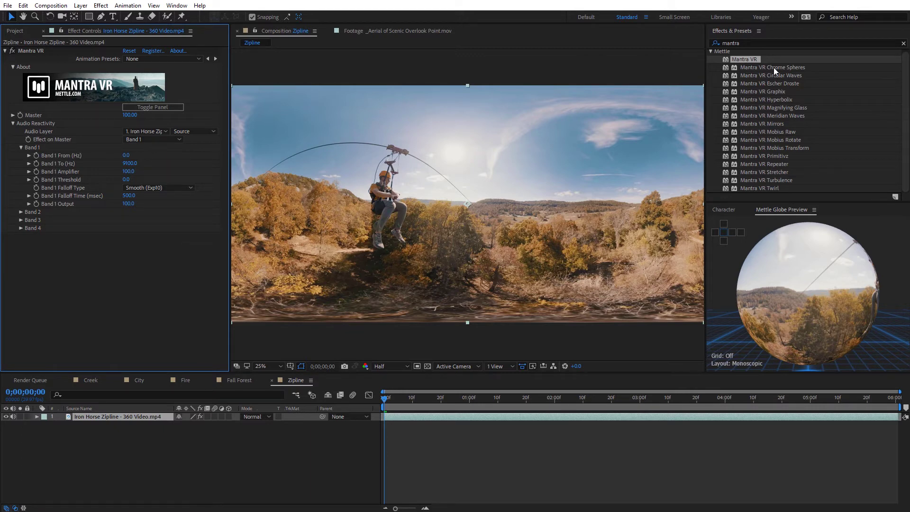
# - Add the Mantra VR Chrome Spheres effect to the zipline clip with a scale of 35° and 6 instances
pyautogui.moveTo(773, 68); pyautogui.dragTo(133, 256)
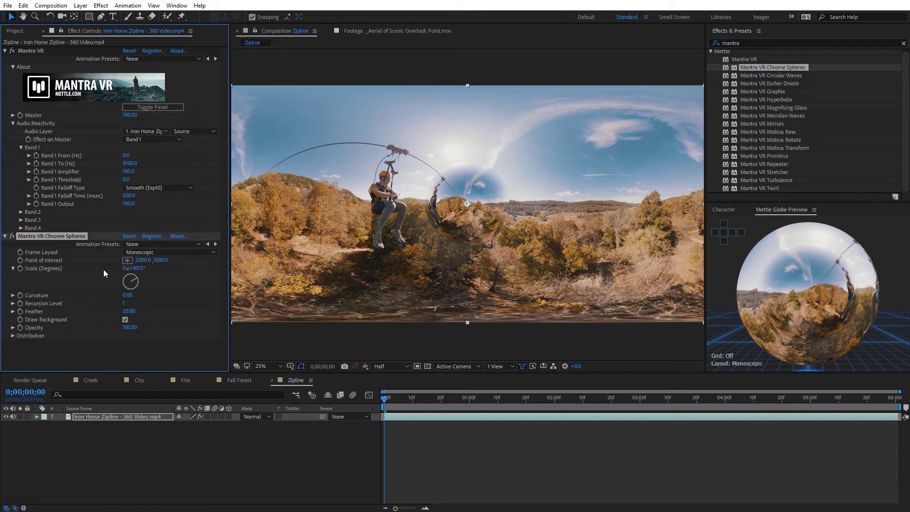
pyautogui.moveTo(137, 268); pyautogui.dragTo(130, 272)
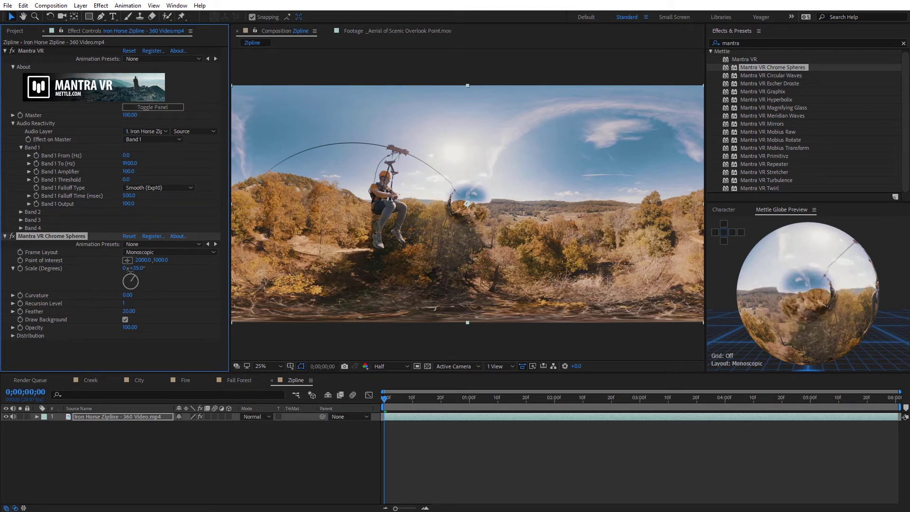
pyautogui.click(13, 336)
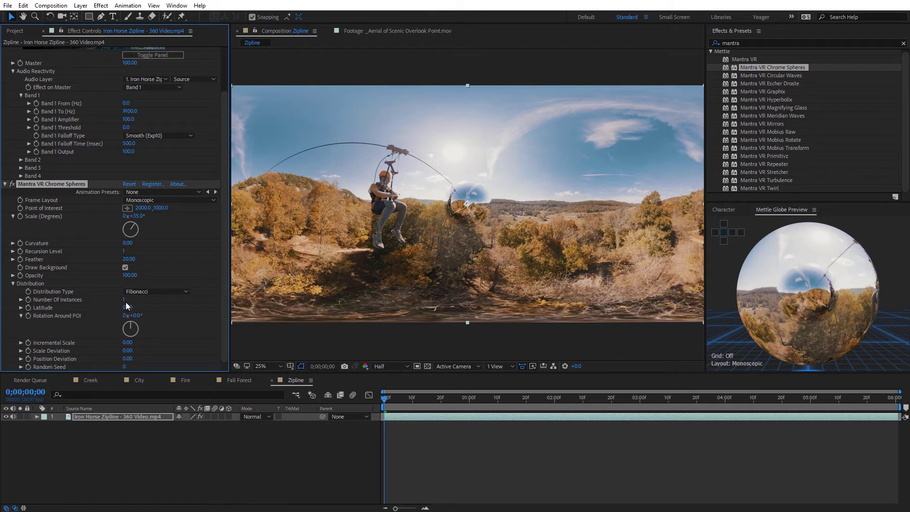
pyautogui.moveTo(125, 300); pyautogui.dragTo(146, 300)
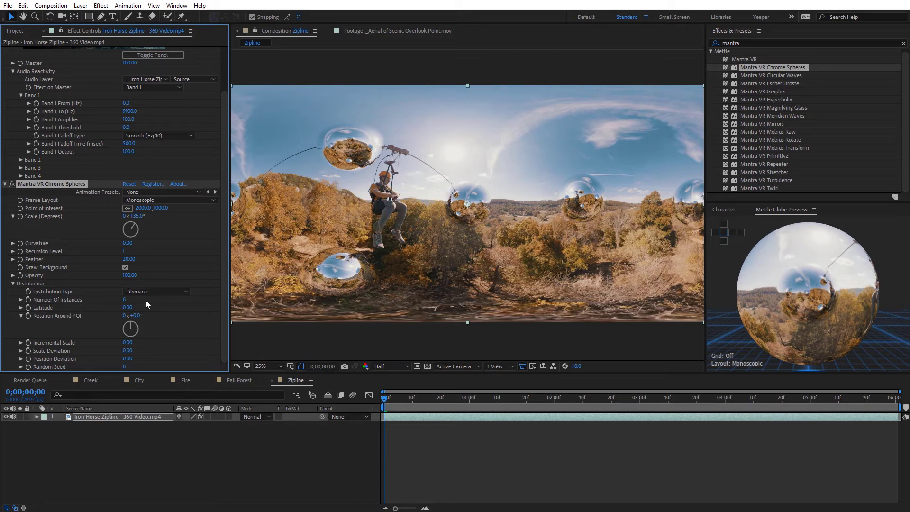
# - Preview the audio-reactive chrome spheres and return the playhead to the first frame
pyautogui.press('space')
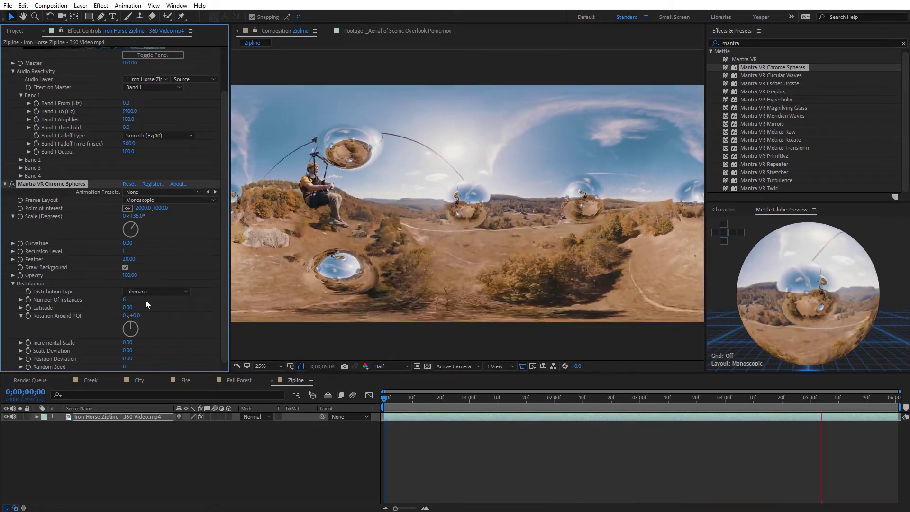
pyautogui.press('space')
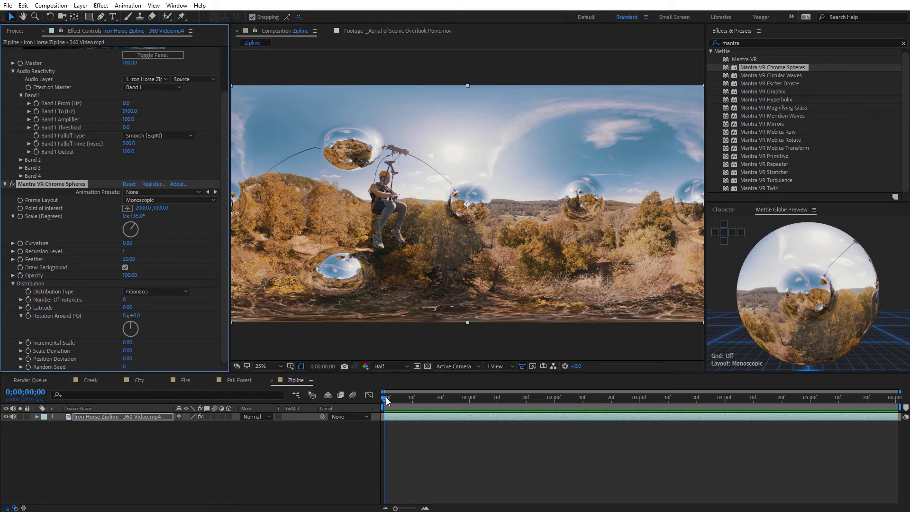
pyautogui.moveTo(385, 398)
pyautogui.mouseDown()
pyautogui.moveTo(634, 386)
pyautogui.moveTo(383, 395)
pyautogui.mouseUp()
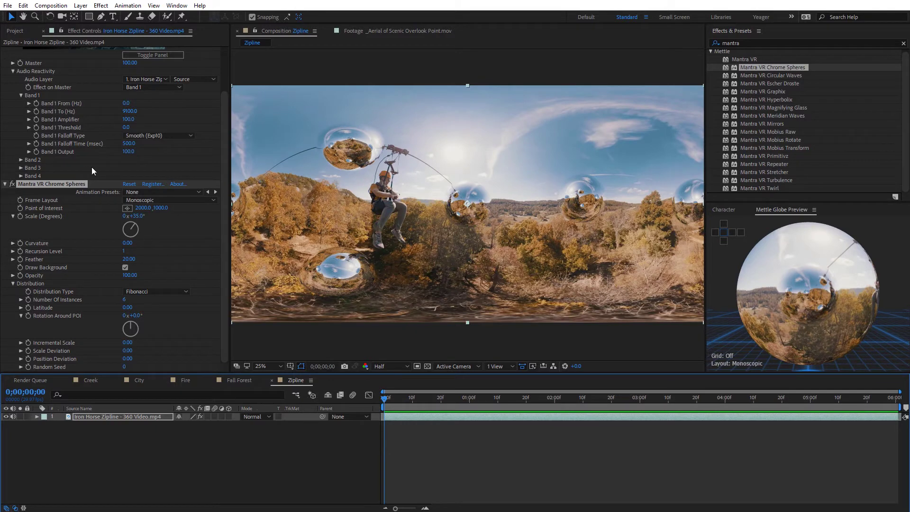
# - Try the Smooth (ExpE) falloff type on Band 1 and return the playhead to the first frame
pyautogui.click(162, 134)
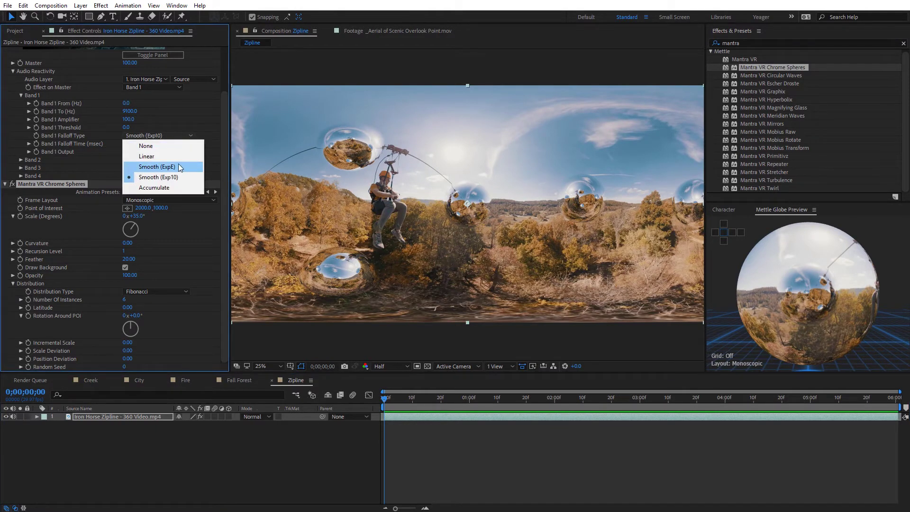
pyautogui.click(142, 167)
pyautogui.moveTo(386, 401)
pyautogui.mouseDown()
pyautogui.moveTo(548, 404)
pyautogui.moveTo(373, 400)
pyautogui.mouseUp()
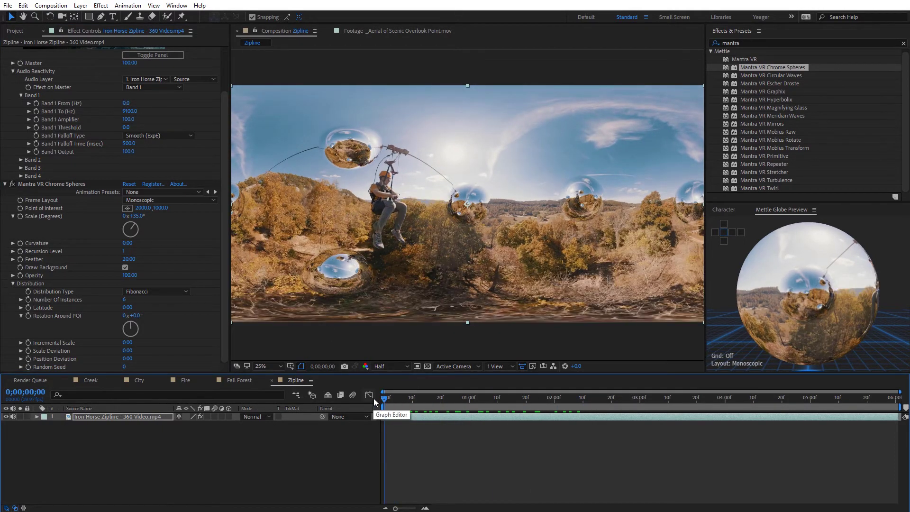
# - Set Band 1's falloff type to Accumulate and the spheres' scale to 16°, and scrub the timeline to check the growth
pyautogui.click(160, 136)
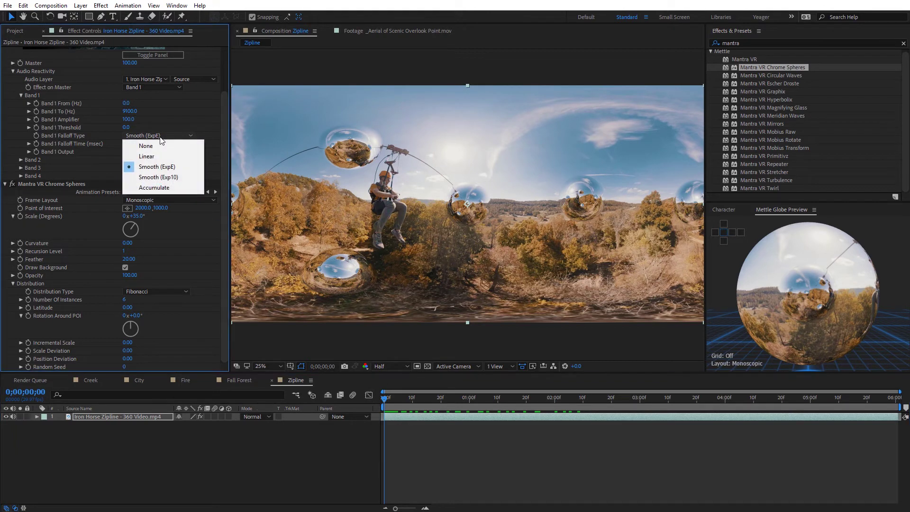
pyautogui.click(163, 188)
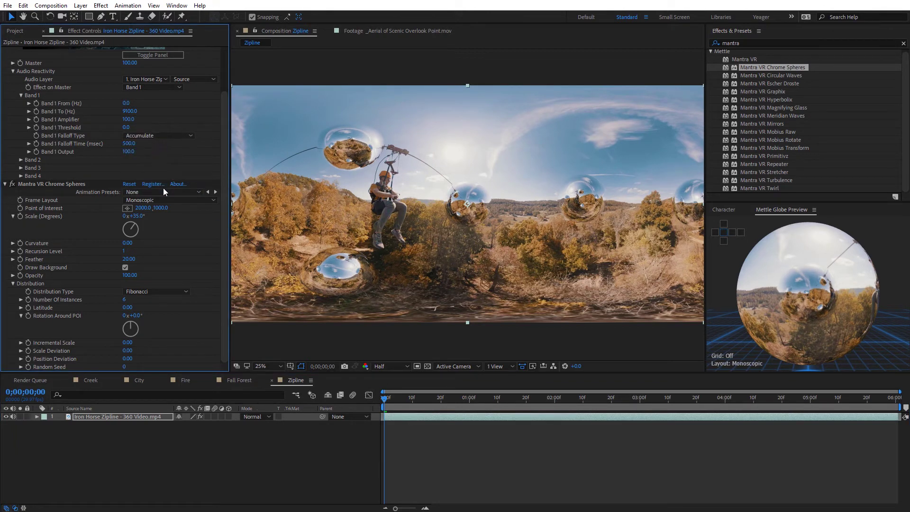
pyautogui.moveTo(140, 221); pyautogui.dragTo(133, 221)
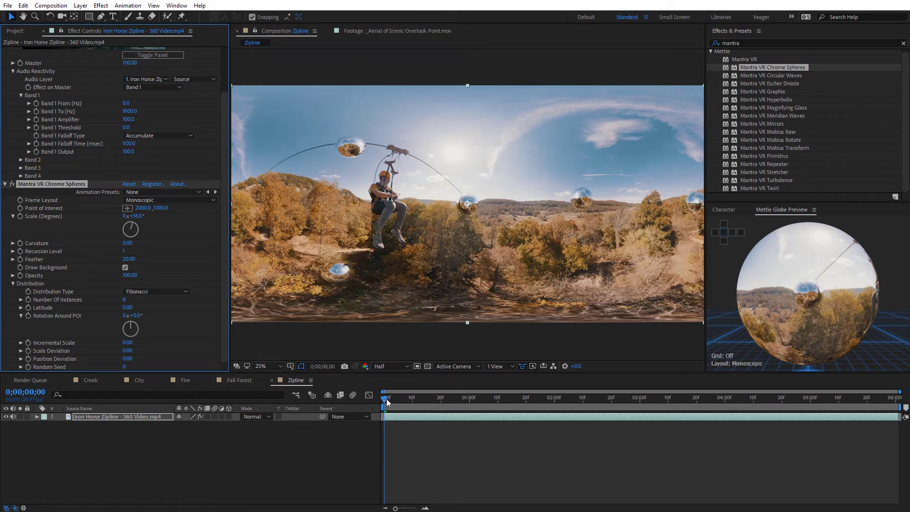
pyautogui.moveTo(387, 402); pyautogui.dragTo(748, 422)
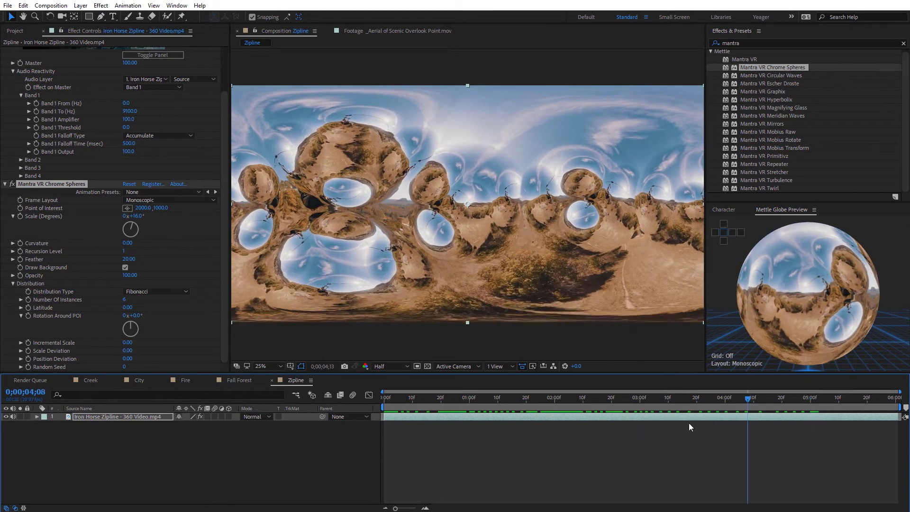
pyautogui.moveTo(690, 423); pyautogui.dragTo(581, 419)
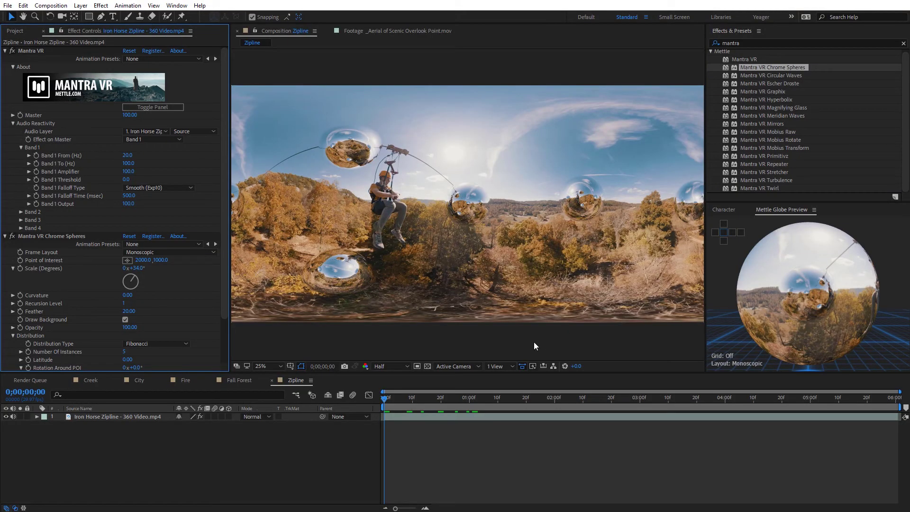
# - Open the Mantra VR Panel and place the Chrome Spheres effect node with its parameter list in the middle of the panel
pyautogui.click(166, 107)
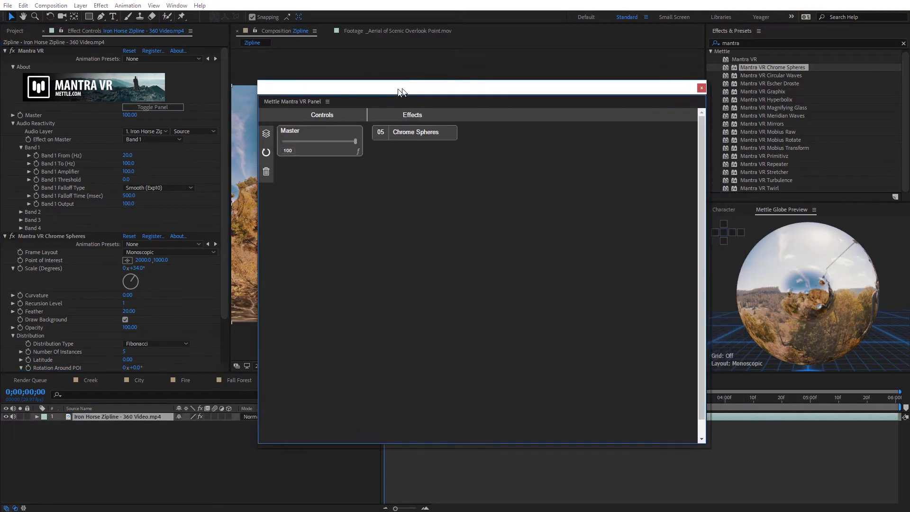
pyautogui.moveTo(401, 92); pyautogui.dragTo(389, 89)
pyautogui.moveTo(430, 135); pyautogui.dragTo(497, 177)
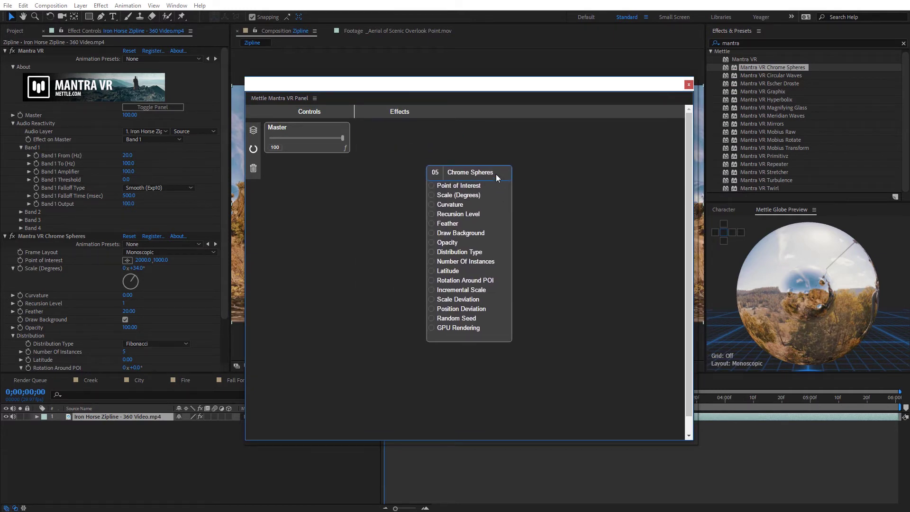
# - Add an Audio Bass Output control in the Mantra VR Panel and link it to Position Deviation of the Chrome Spheres node
pyautogui.click(309, 112)
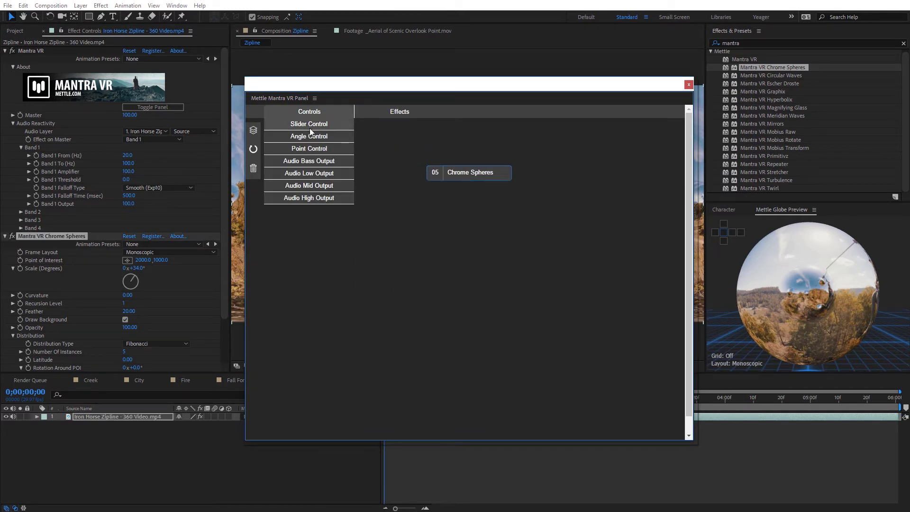
pyautogui.click(315, 163)
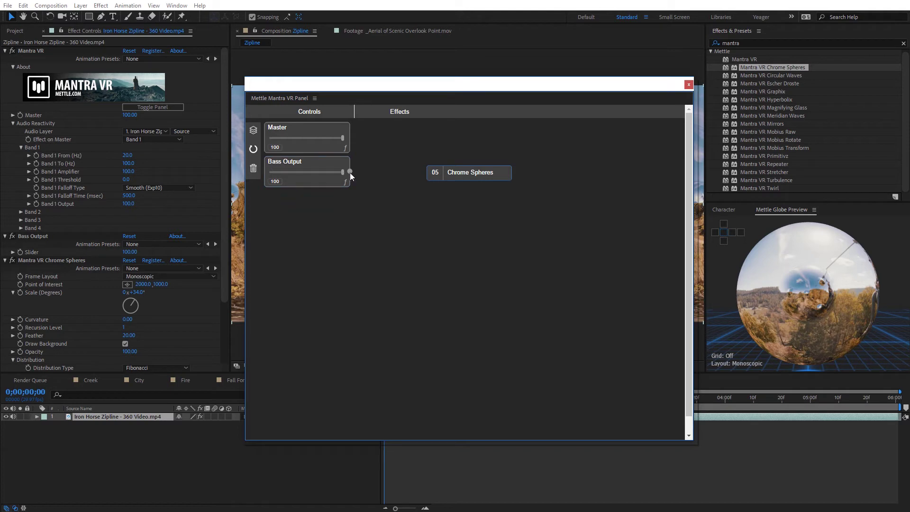
pyautogui.moveTo(350, 171); pyautogui.dragTo(453, 314)
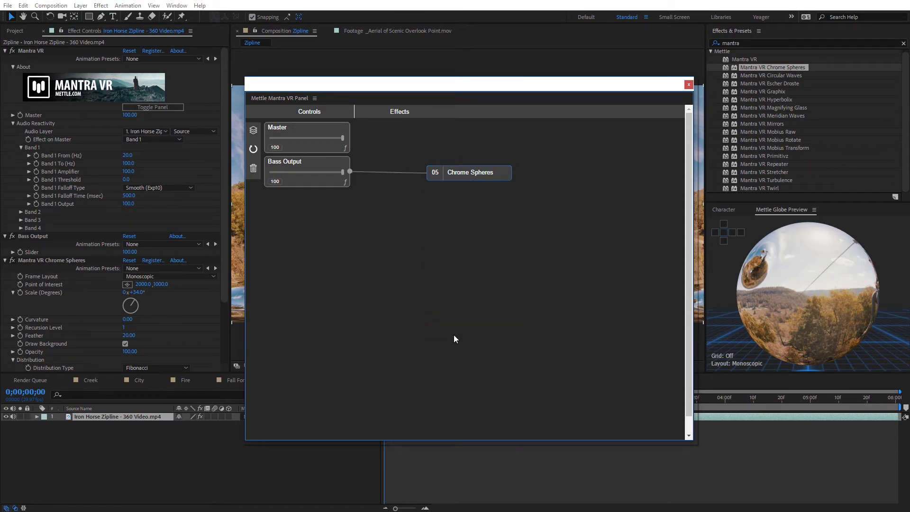
# - Close the Mantra VR Panel and preview the bass-driven chrome spheres from the first frame of the Zipline composition
pyautogui.click(690, 85)
pyautogui.moveTo(386, 398)
pyautogui.mouseDown()
pyautogui.moveTo(498, 408)
pyautogui.moveTo(377, 405)
pyautogui.moveTo(386, 401)
pyautogui.mouseUp()
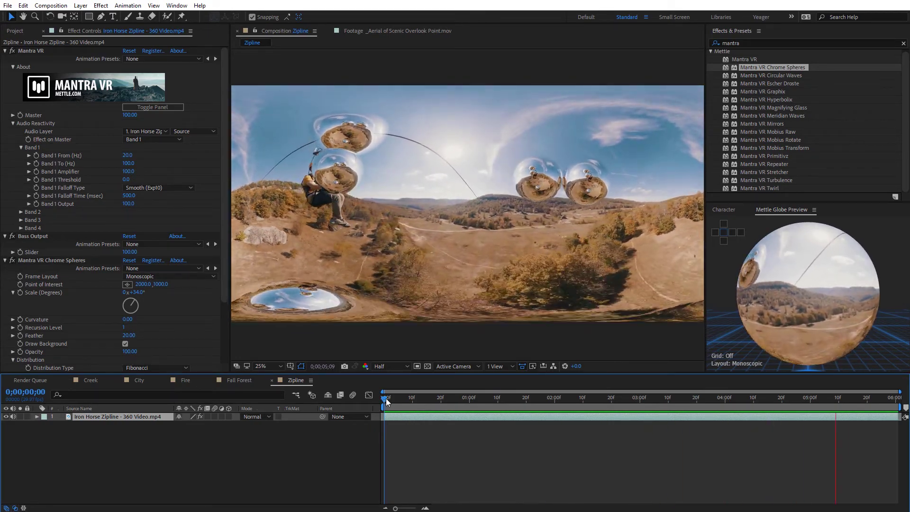
pyautogui.press('space')
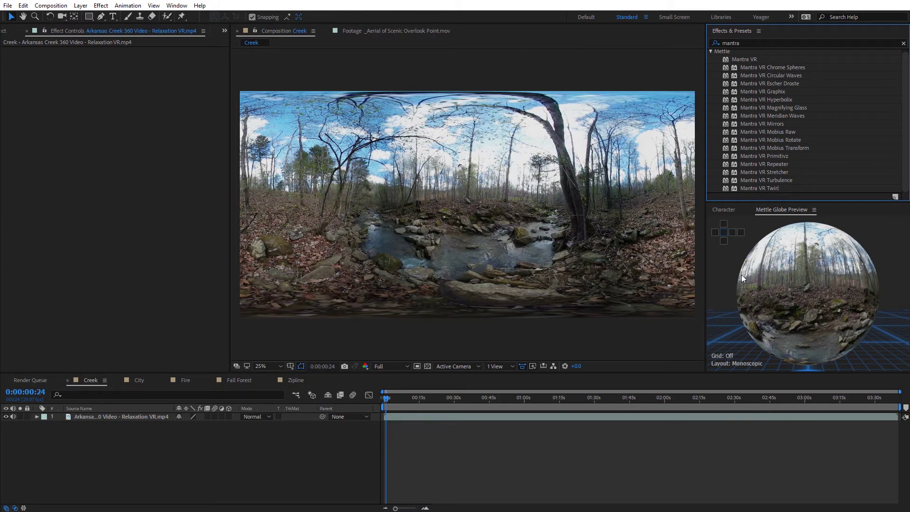
# - Apply Mantra VR Turbulence to the Creek footage and set its Progress to 23
pyautogui.click(756, 181)
pyautogui.moveTo(772, 178); pyautogui.dragTo(604, 233)
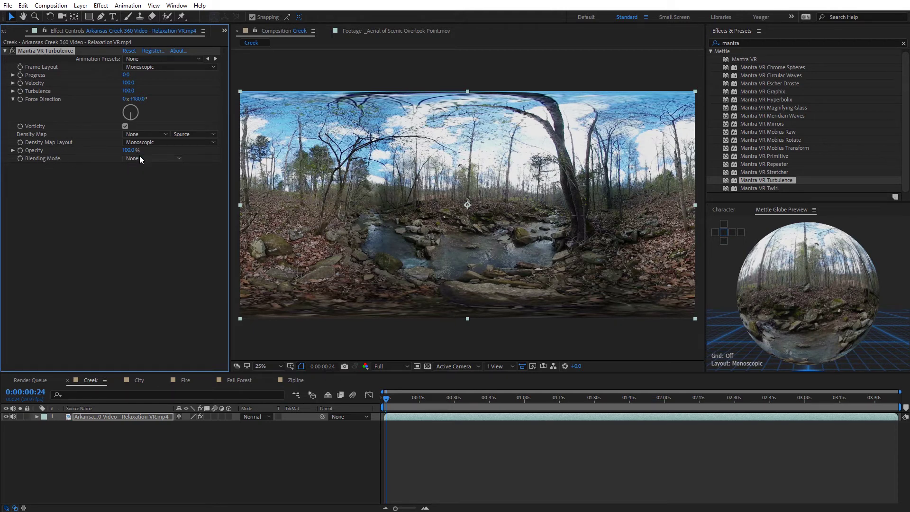
pyautogui.moveTo(126, 75); pyautogui.dragTo(136, 74)
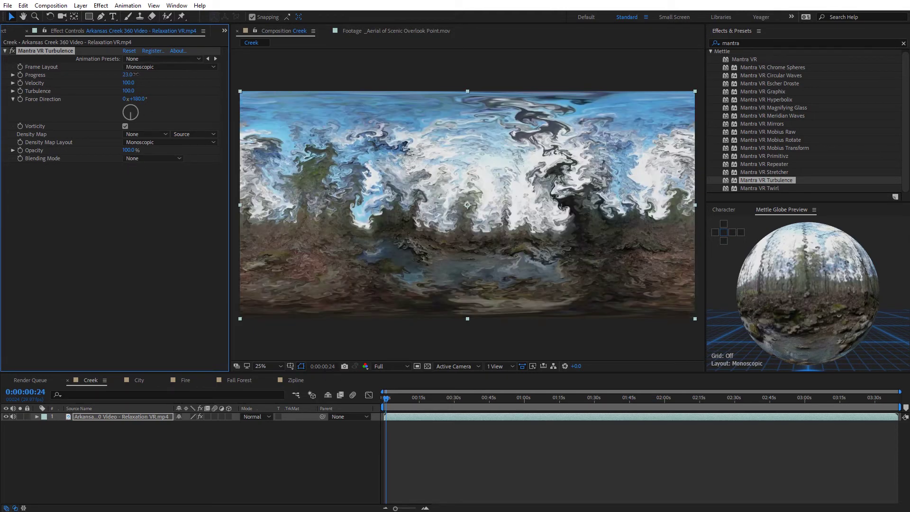
pyautogui.press('.')
pyautogui.press('.')
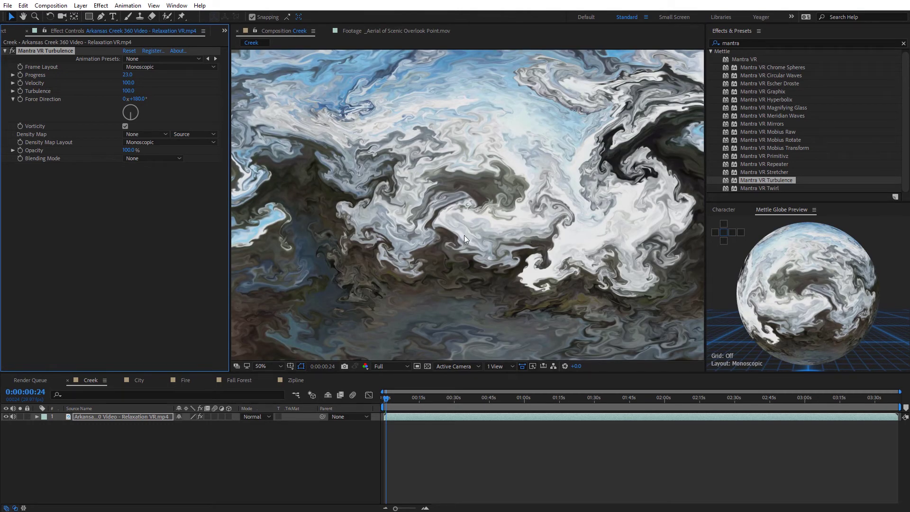
# - Set the Turbulence effect's blending mode to Add and its opacity to 30%
pyautogui.click(148, 159)
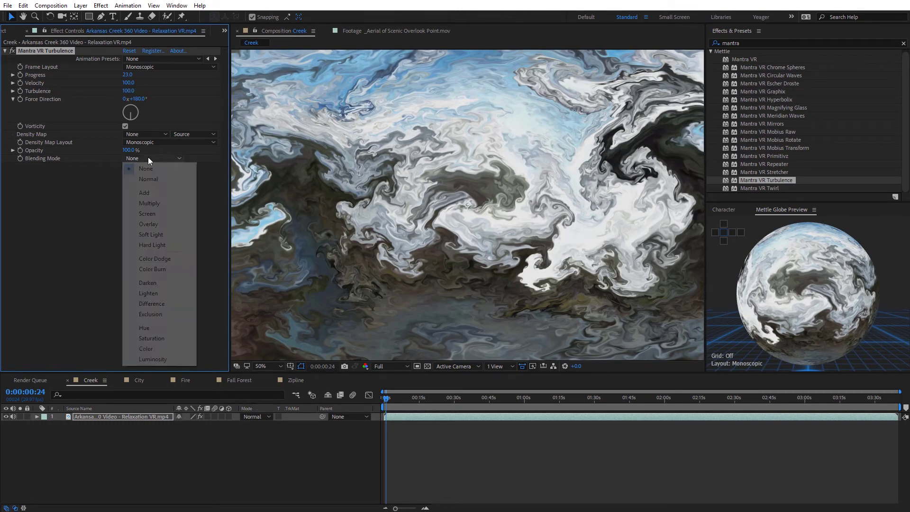
pyautogui.click(152, 192)
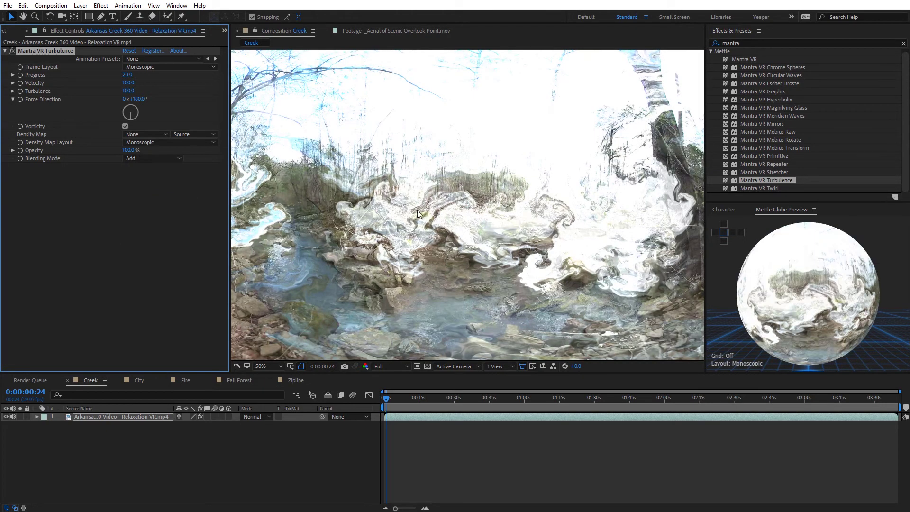
pyautogui.press(',')
pyautogui.press(',')
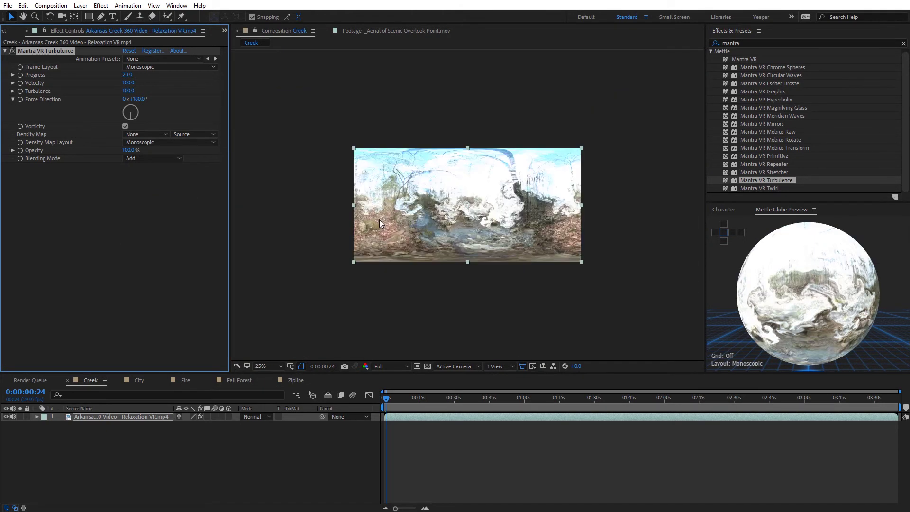
pyautogui.press('.')
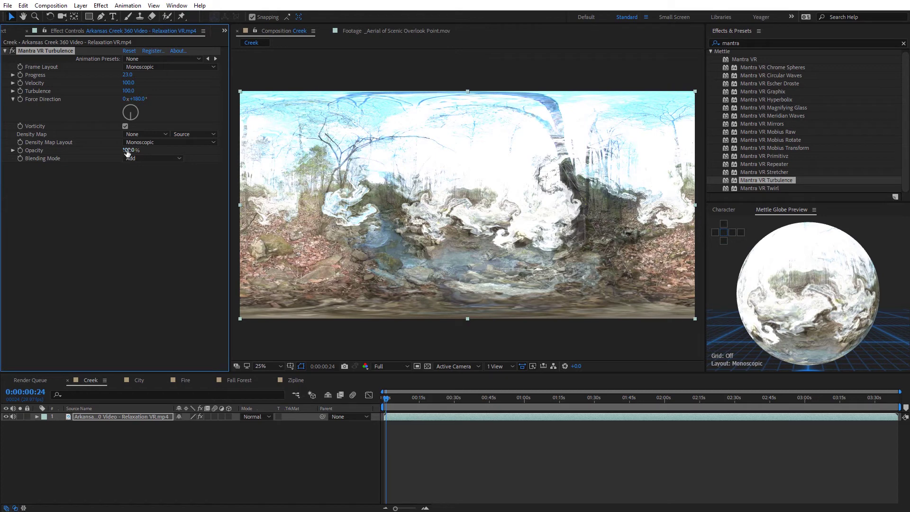
pyautogui.moveTo(128, 151); pyautogui.dragTo(93, 150)
pyautogui.scroll(1, 536, 241)
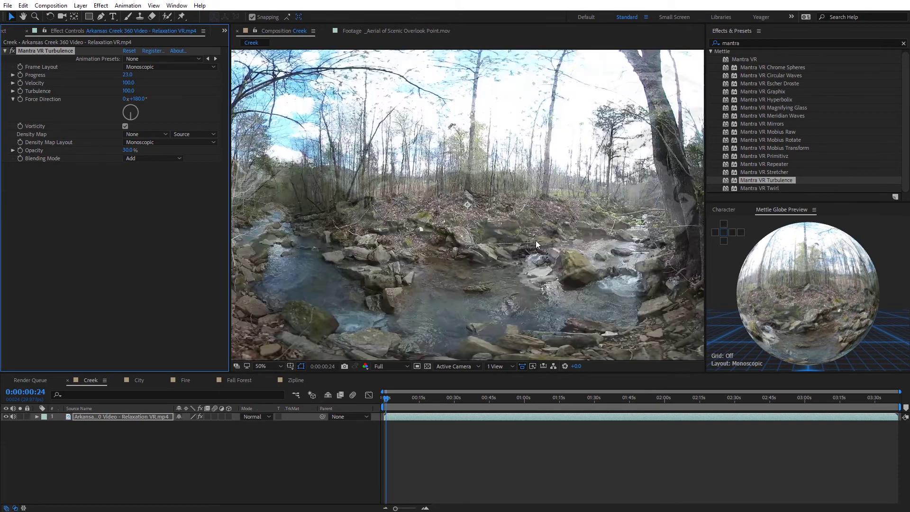
# - Switch the Turbulence blending mode to Screen, and delete the effect from the Creek footage
pyautogui.click(175, 159)
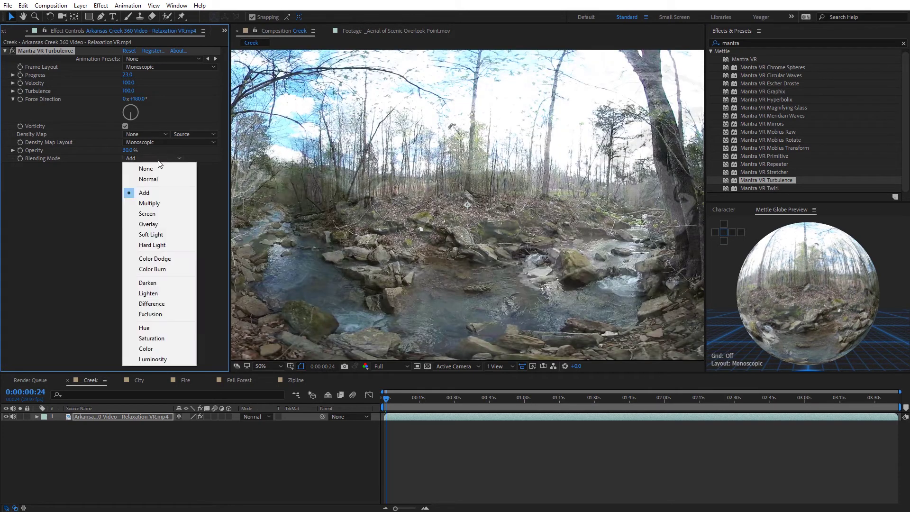
pyautogui.click(162, 212)
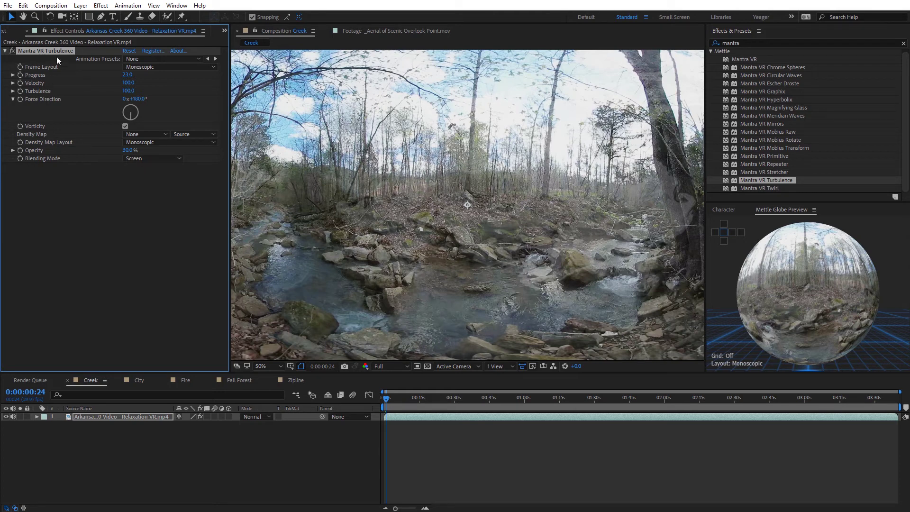
pyautogui.press('Delete')
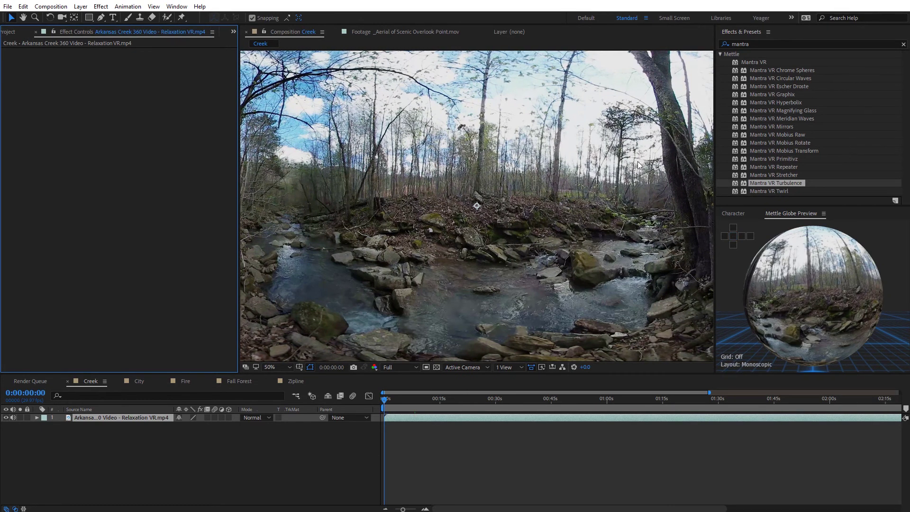
# - Apply Mantra VR Hyperbolix to the Creek footage with Normal blending, and fade its opacity down to 0% and back up to 99%
pyautogui.moveTo(776, 103); pyautogui.dragTo(525, 168)
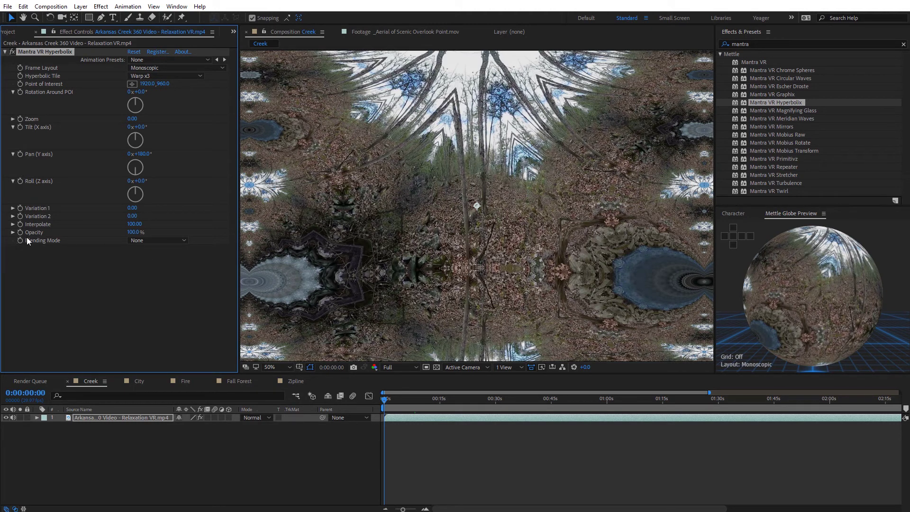
pyautogui.click(160, 240)
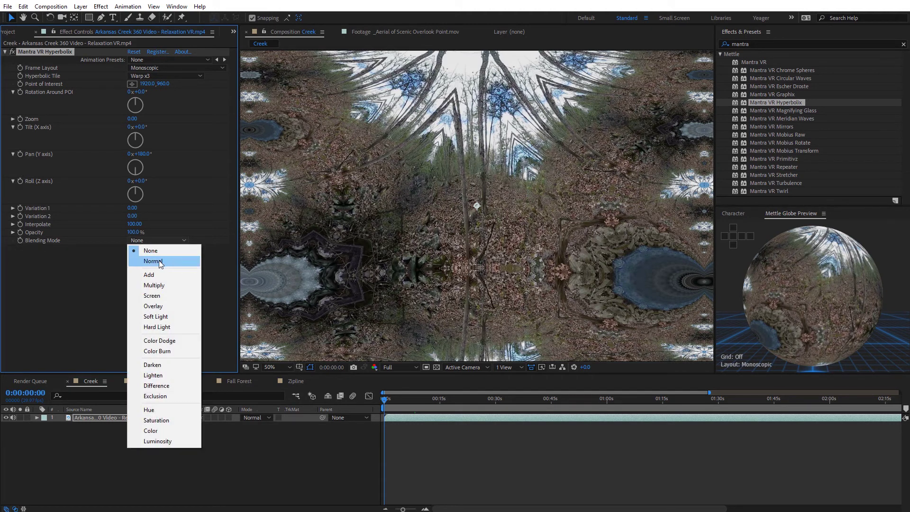
pyautogui.click(160, 261)
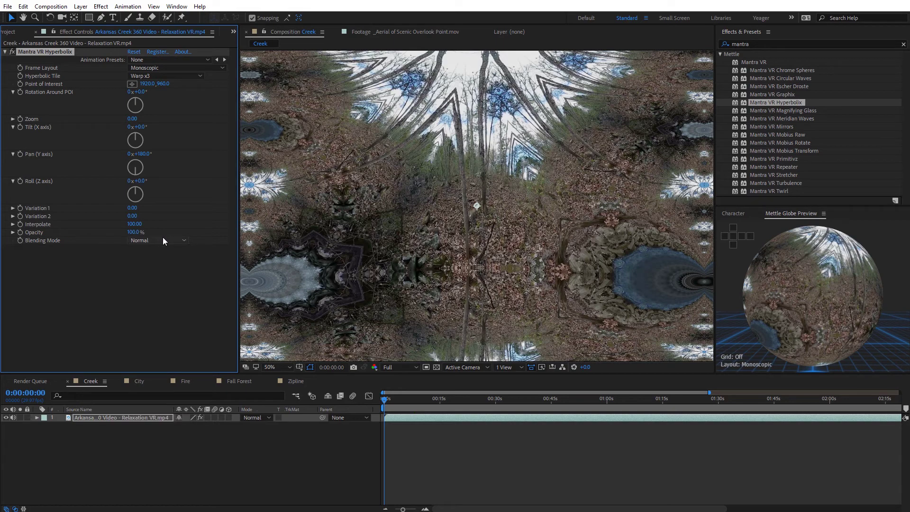
pyautogui.moveTo(136, 234); pyautogui.dragTo(74, 232)
pyautogui.click(132, 233)
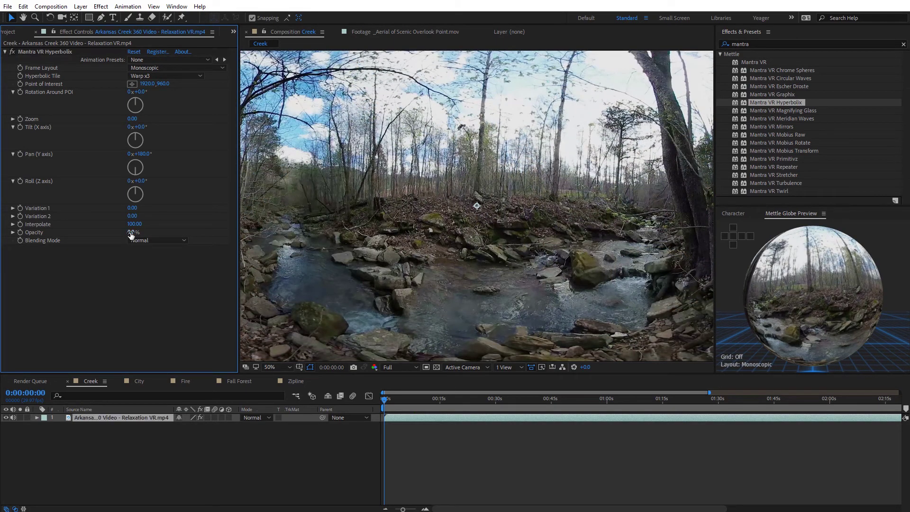
pyautogui.moveTo(131, 234); pyautogui.dragTo(192, 246)
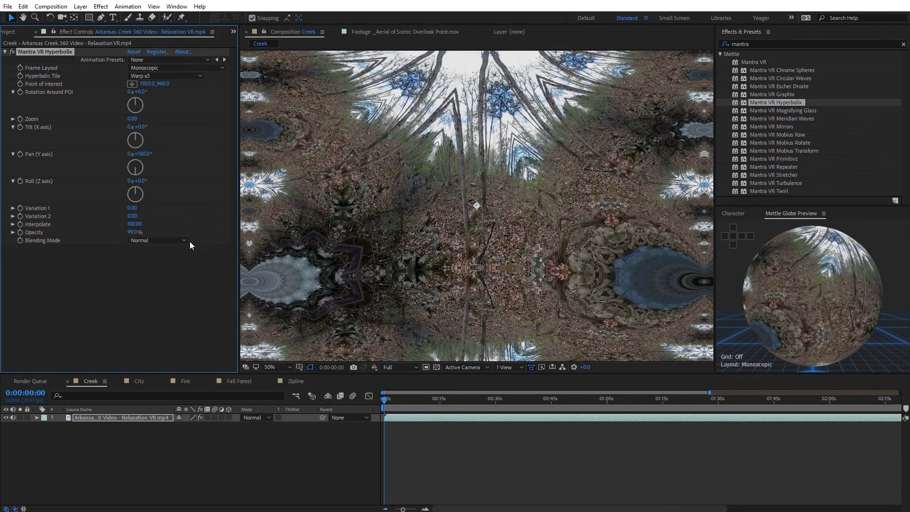
# - Set the Hyperbolix blending mode to Overlay with 100% opacity and its Pan (Y axis) to 150°
pyautogui.click(156, 241)
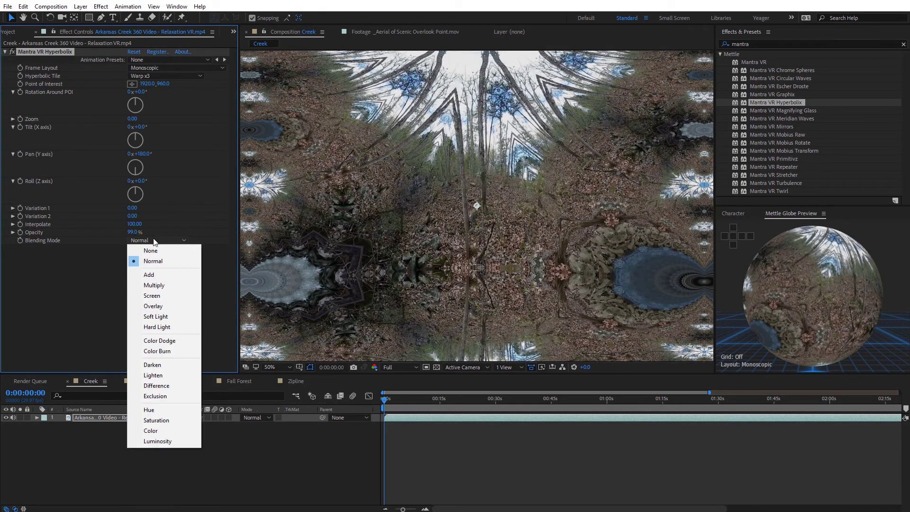
pyautogui.click(172, 307)
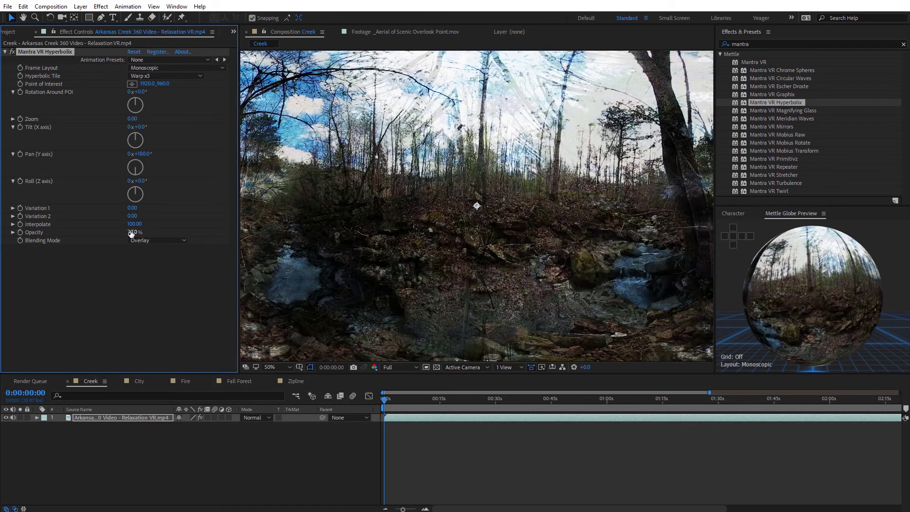
pyautogui.moveTo(130, 231); pyautogui.dragTo(149, 211)
pyautogui.moveTo(141, 153)
pyautogui.mouseDown()
pyautogui.moveTo(216, 161)
pyautogui.moveTo(145, 168)
pyautogui.mouseUp()
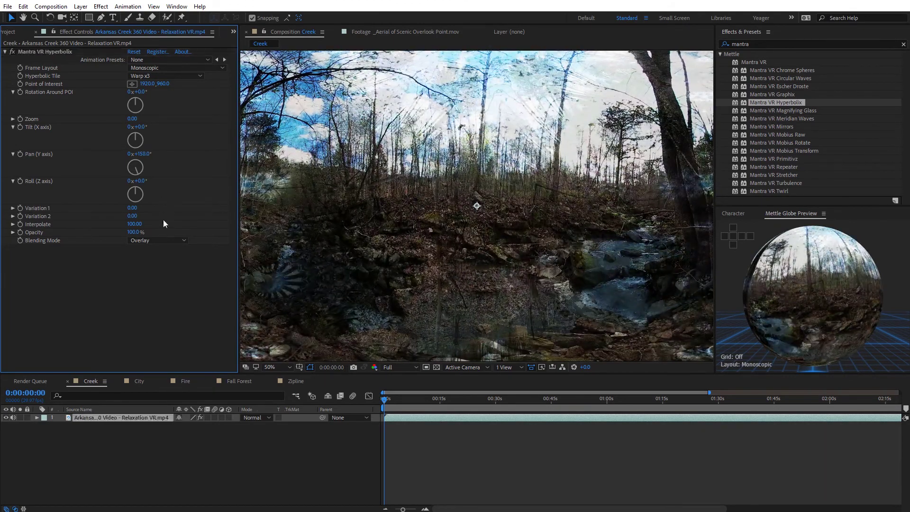
# - Return Hyperbolix to Normal blending, fade its opacity to 0%, and delete the effect
pyautogui.click(161, 242)
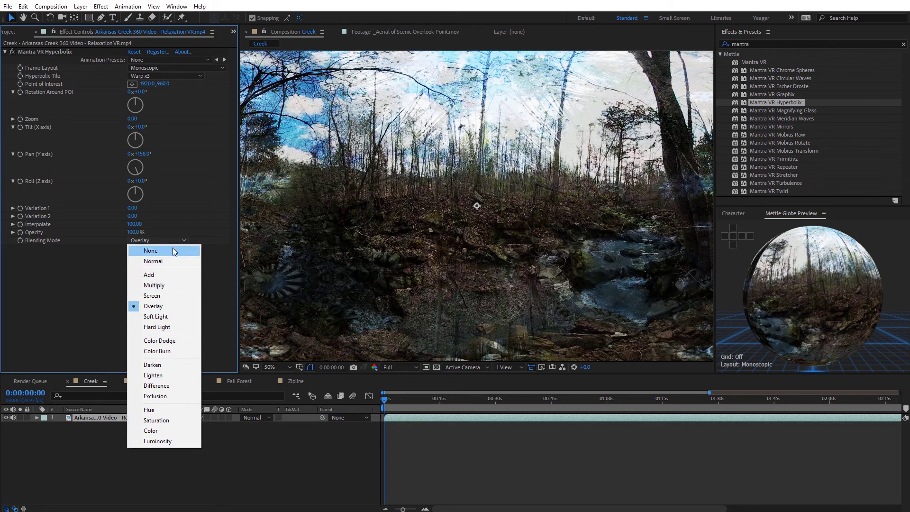
pyautogui.click(159, 261)
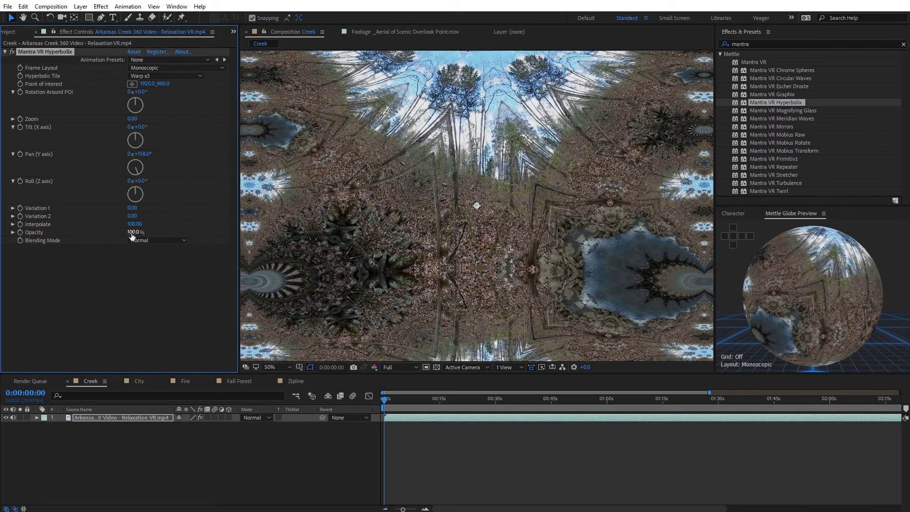
pyautogui.moveTo(132, 232); pyautogui.dragTo(79, 240)
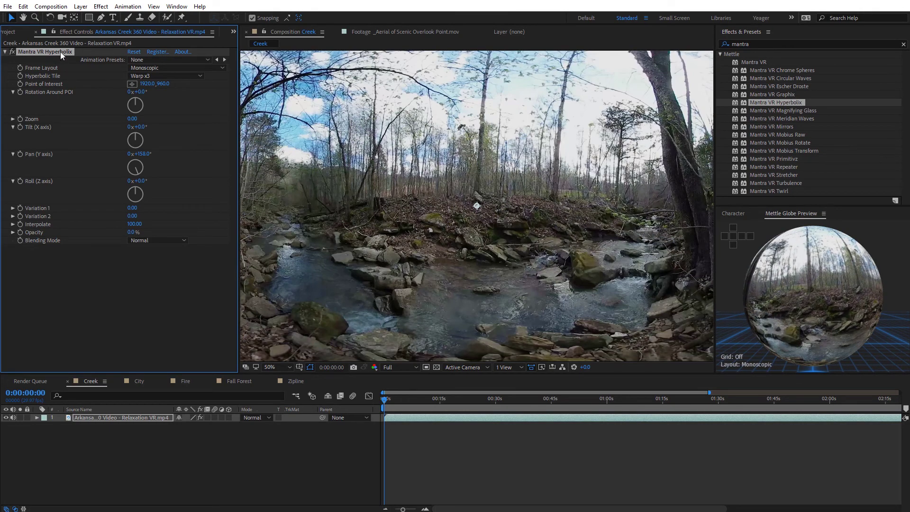
pyautogui.press('Delete')
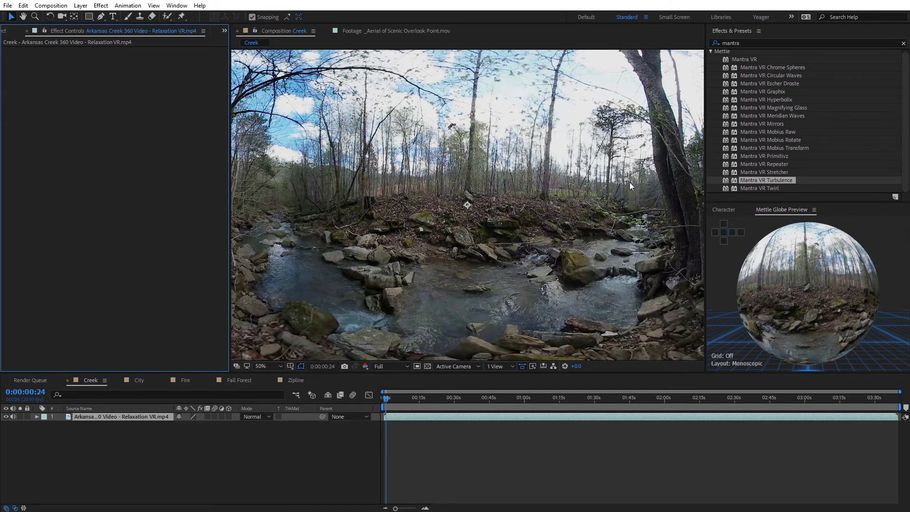
# - Apply Mantra VR Stretcher to the Creek footage and set its Strength to 22
pyautogui.moveTo(756, 170); pyautogui.dragTo(576, 203)
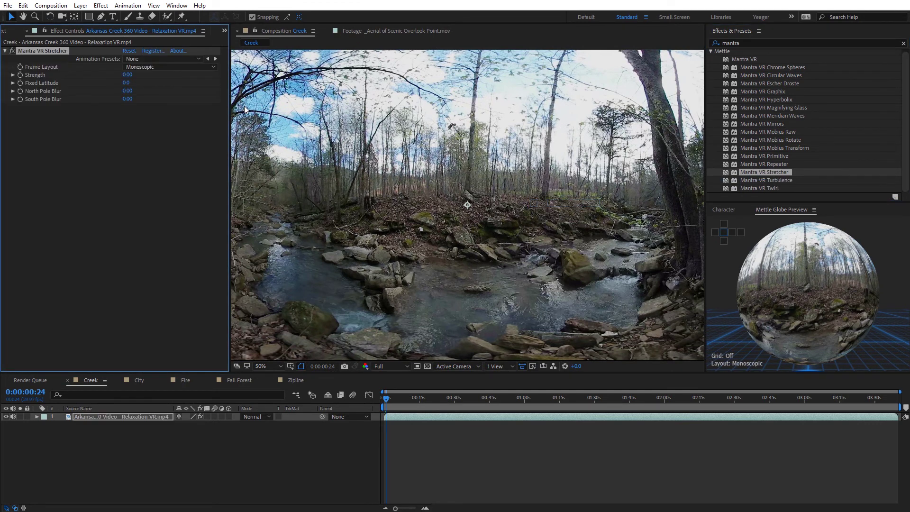
pyautogui.scroll(-1, 470, 210)
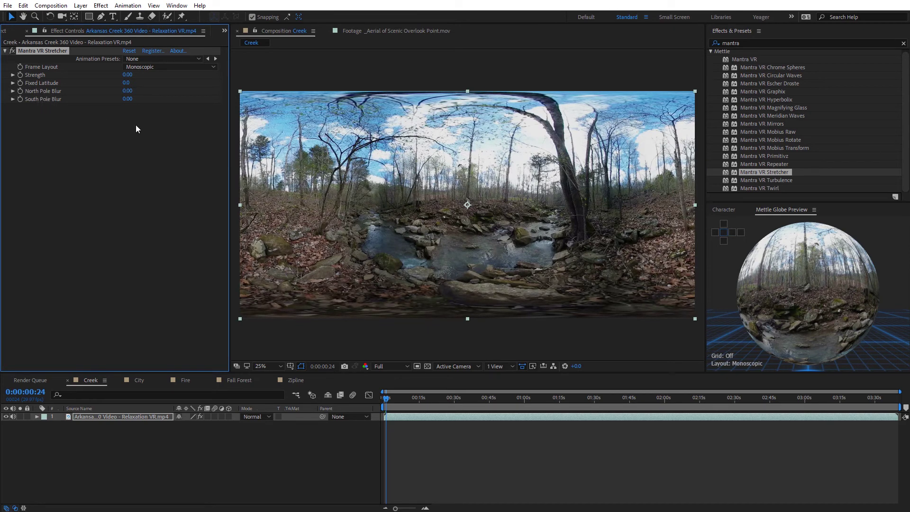
pyautogui.moveTo(127, 75); pyautogui.dragTo(139, 75)
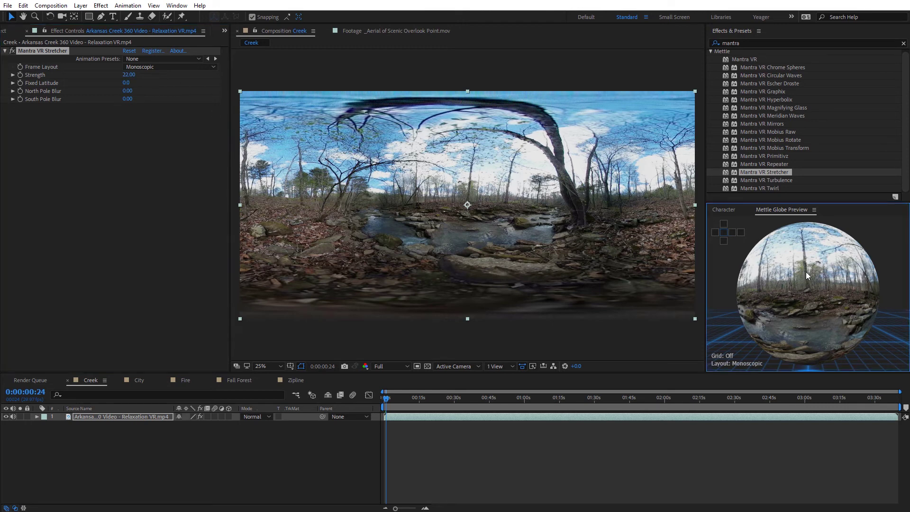
# - Inspect the north pole in the globe preview and raise the Stretcher's Strength to 27
pyautogui.scroll(5, 828, 323)
pyautogui.moveTo(826, 279); pyautogui.dragTo(820, 308)
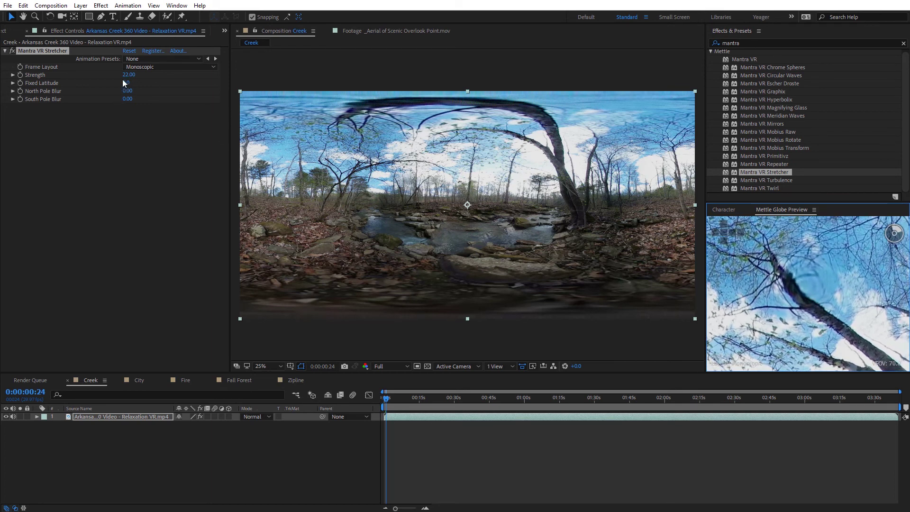
pyautogui.moveTo(125, 75); pyautogui.dragTo(128, 76)
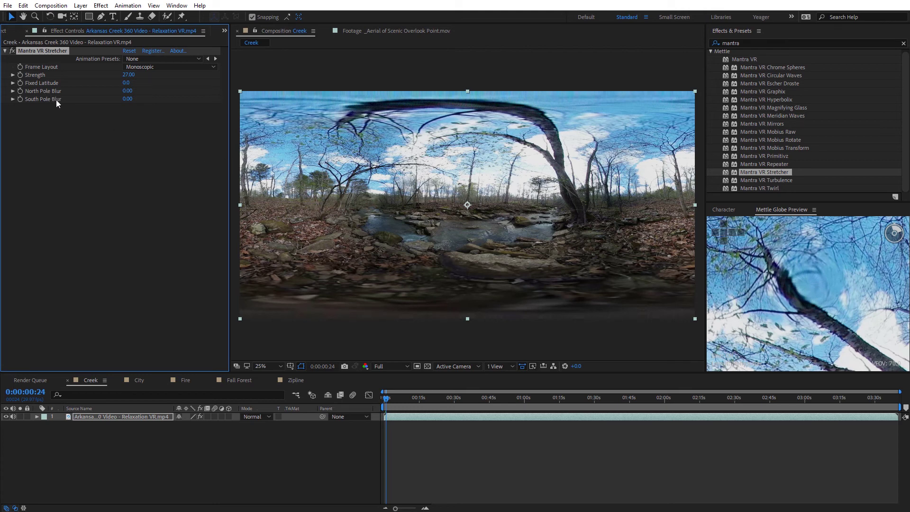
# - Try North Pole Blur values of 24 and 0 while checking the sky pole in the globe preview, and set it to 36
pyautogui.moveTo(126, 95); pyautogui.dragTo(135, 91)
pyautogui.scroll(3, 811, 291)
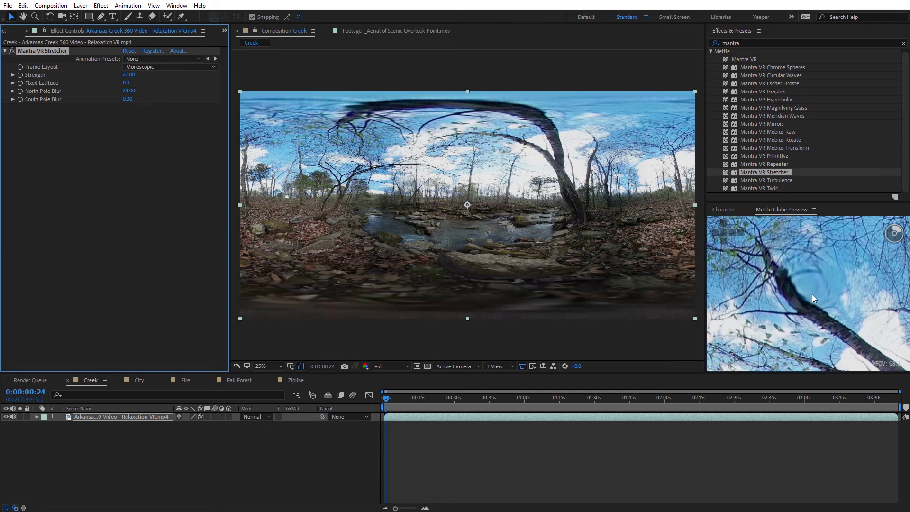
pyautogui.scroll(3, 812, 295)
pyautogui.moveTo(809, 292); pyautogui.dragTo(812, 316)
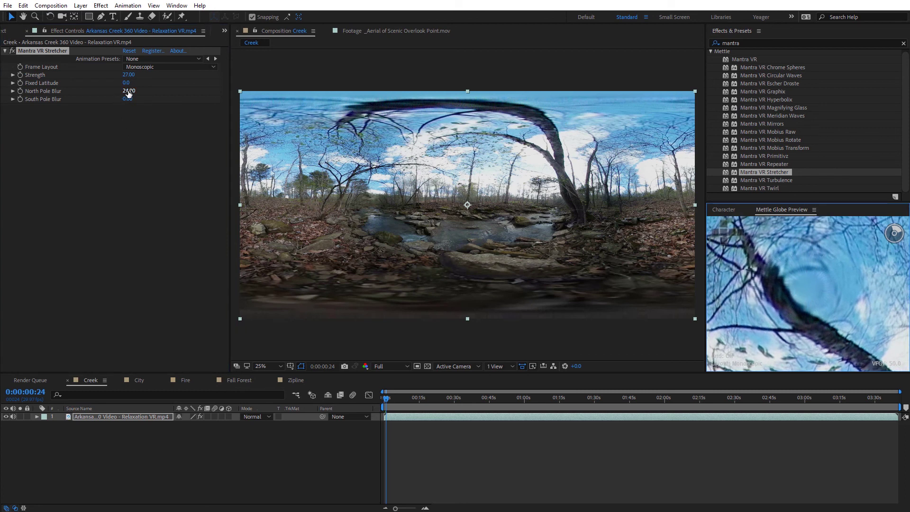
pyautogui.moveTo(127, 91); pyautogui.dragTo(110, 93)
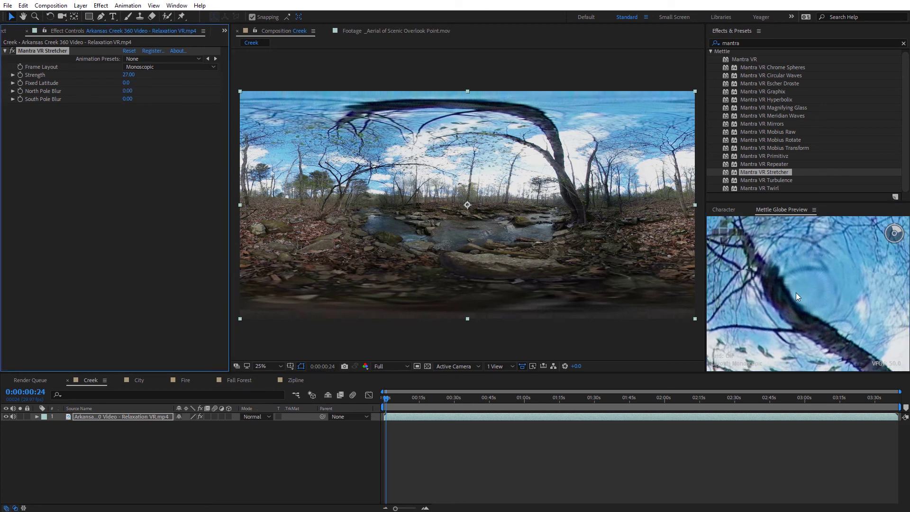
pyautogui.moveTo(127, 91); pyautogui.dragTo(139, 91)
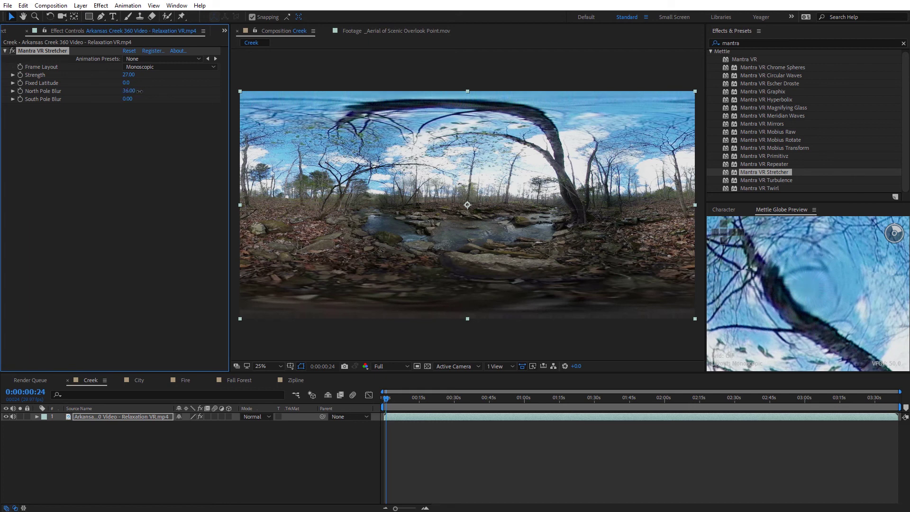